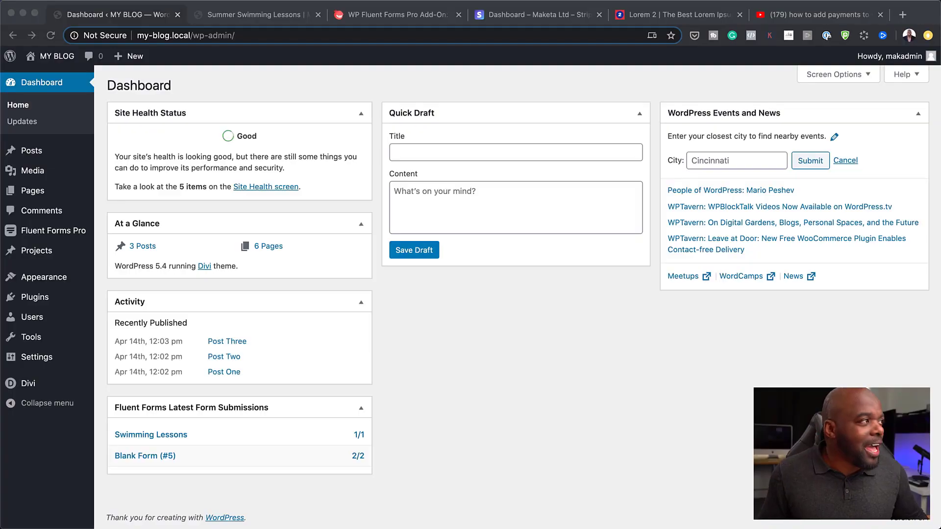
- View the live Summer Swimming Lessons page, then return to the WordPress dashboard
click(240, 15)
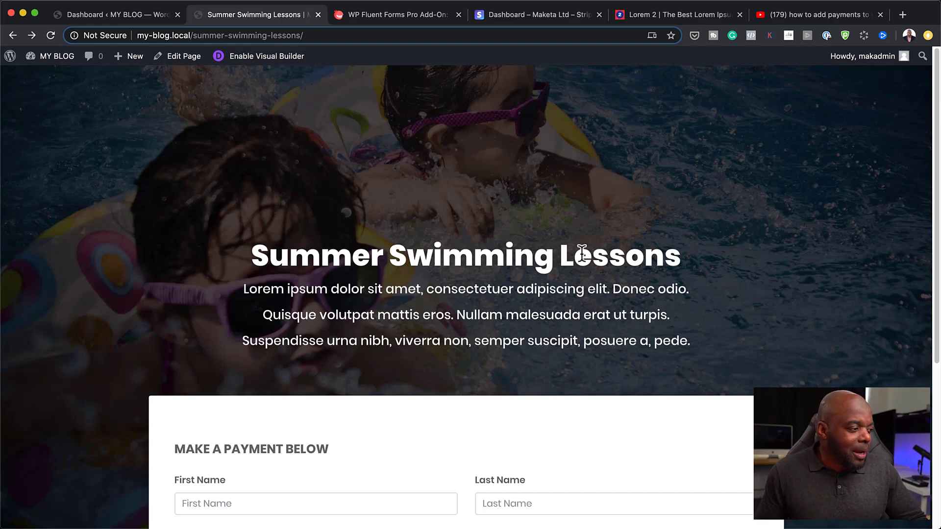
scroll(599, 254, down, 3)
scroll(599, 251, down, 4)
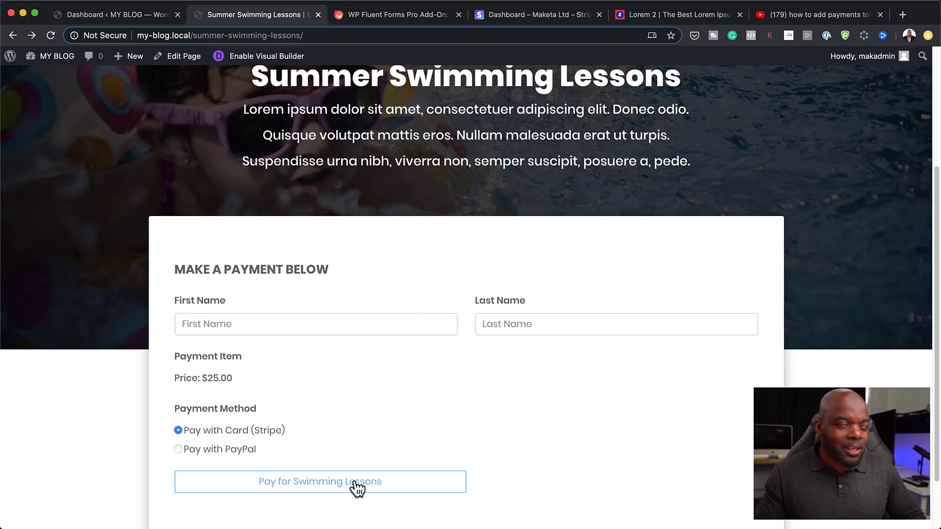
click(156, 18)
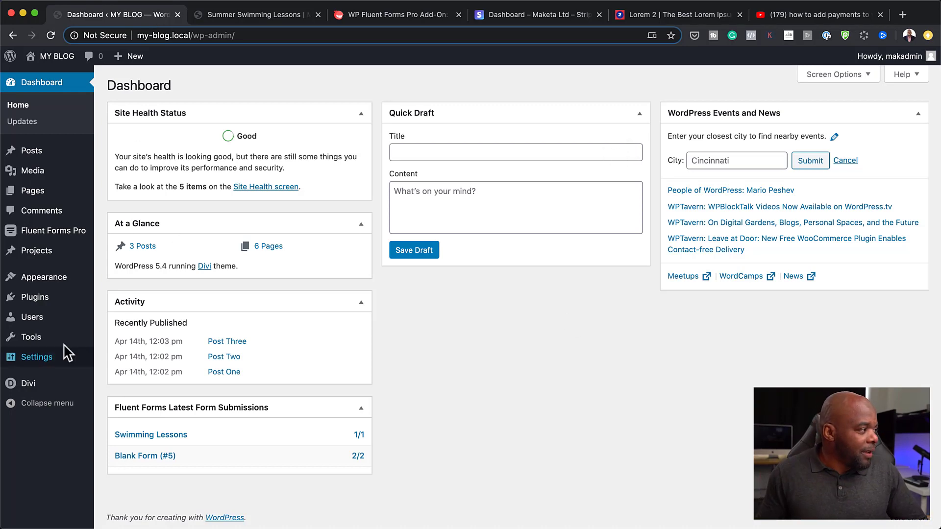
- Search the plugin directory for 'fluent' from Plugins > Add New
mouse_move(59, 298)
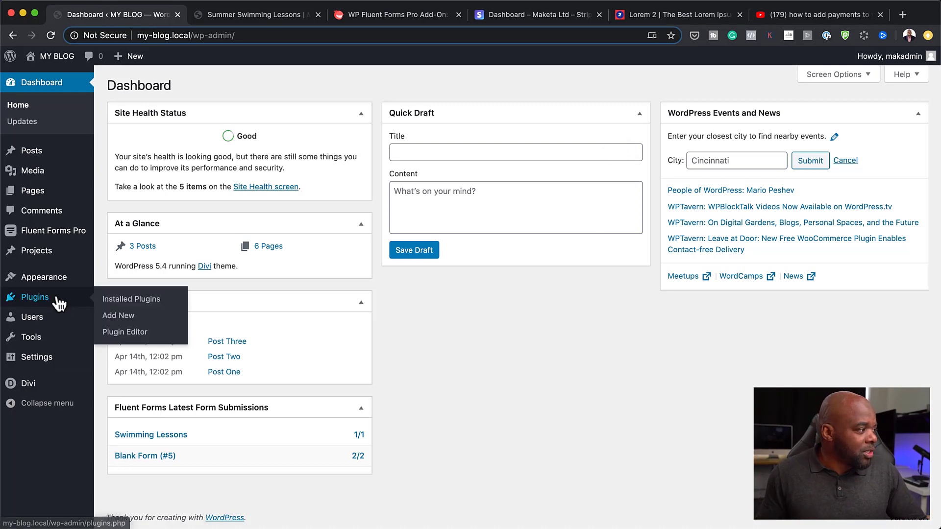
click(129, 316)
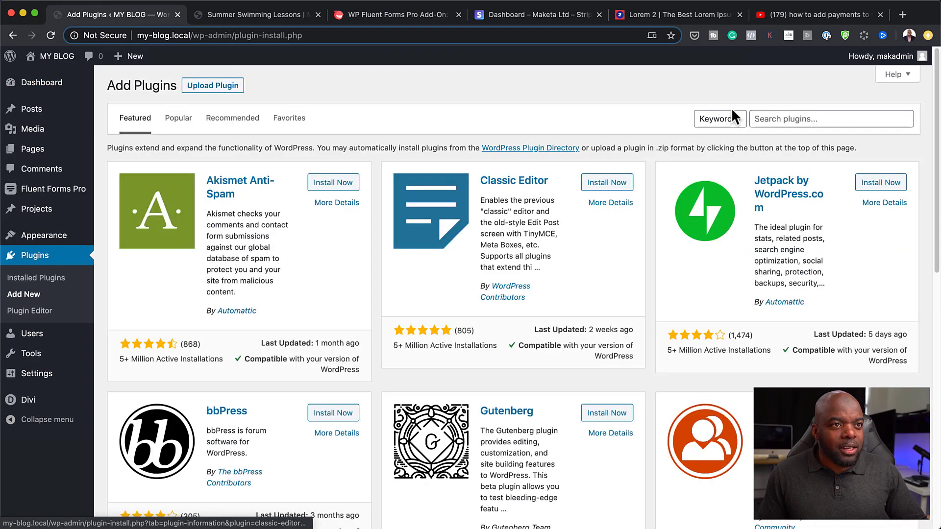
click(777, 118)
text(fluent)
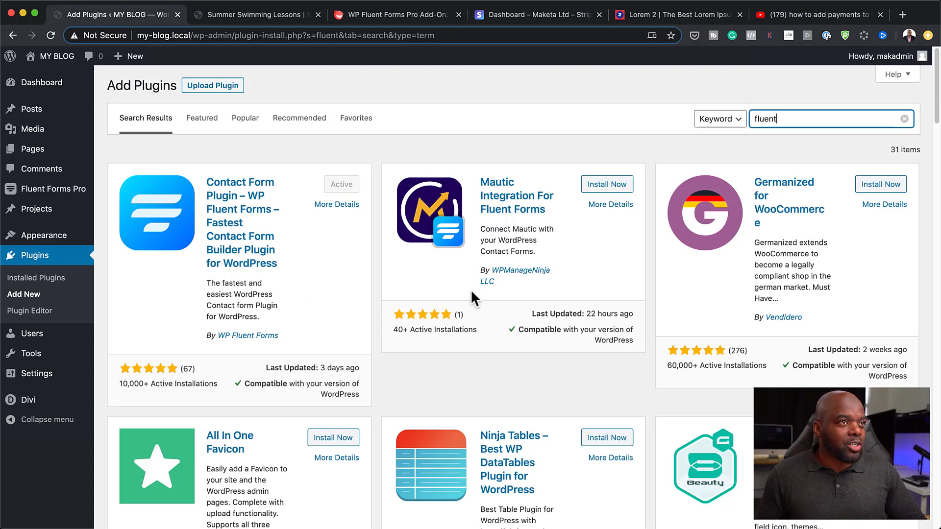
- Check the Fluent Forms Pro add-on page, then return to the 'fluent' search results
click(431, 23)
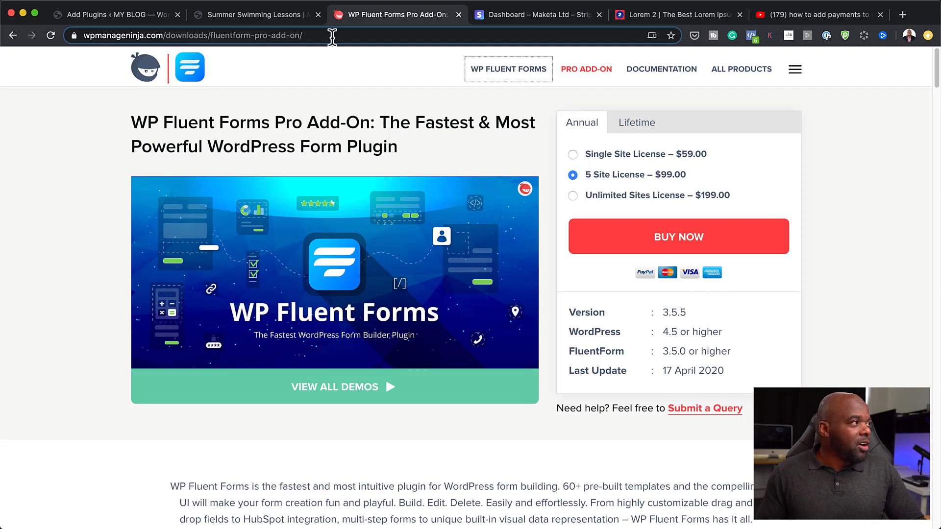
click(119, 15)
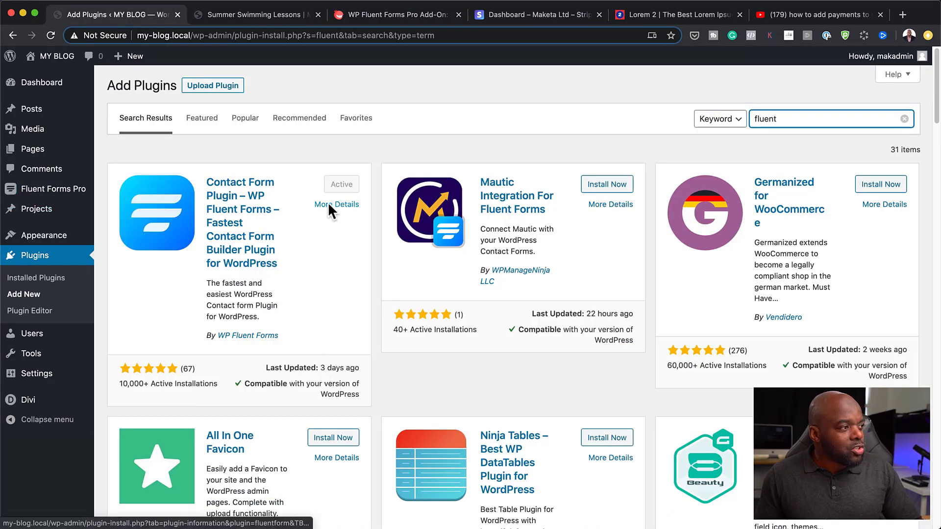
mouse_move(35, 196)
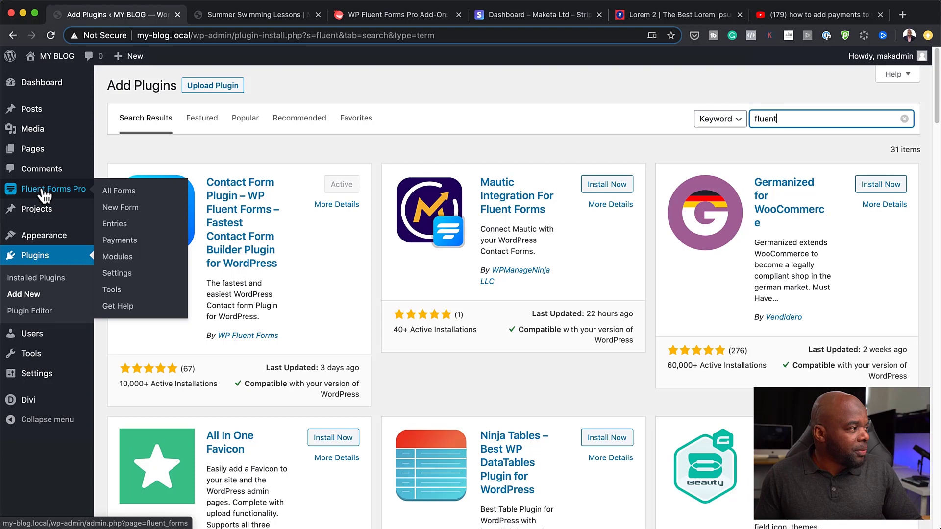
- Start a New Form in Fluent Forms Pro and browse the Basic, Product and Education template rows
click(37, 194)
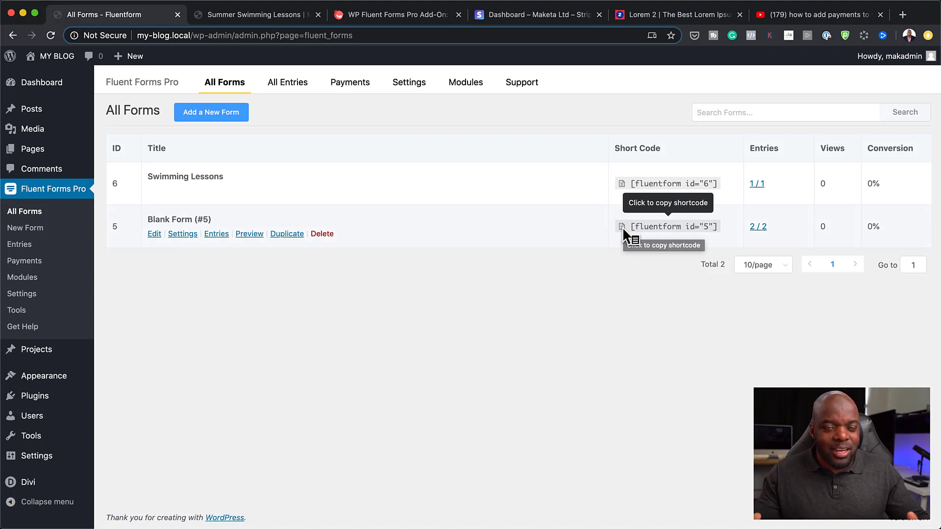
click(40, 230)
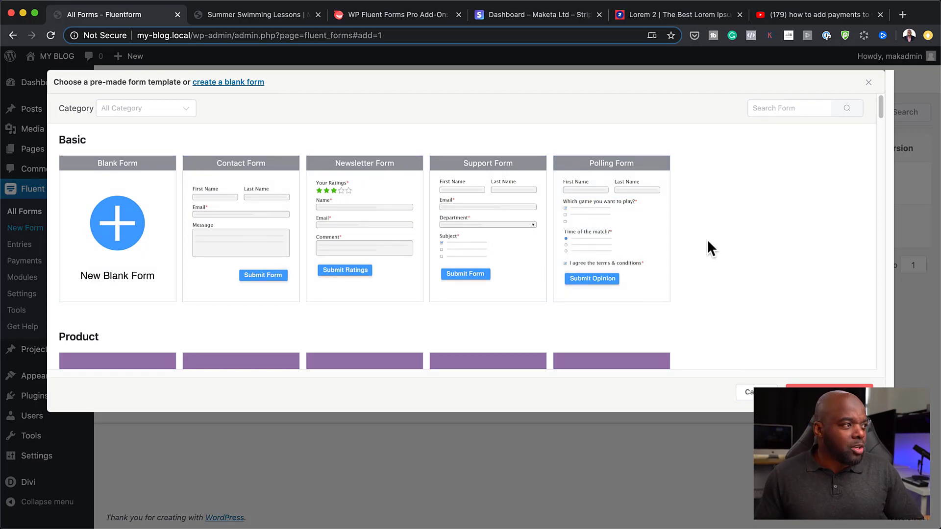
mouse_move(666, 249)
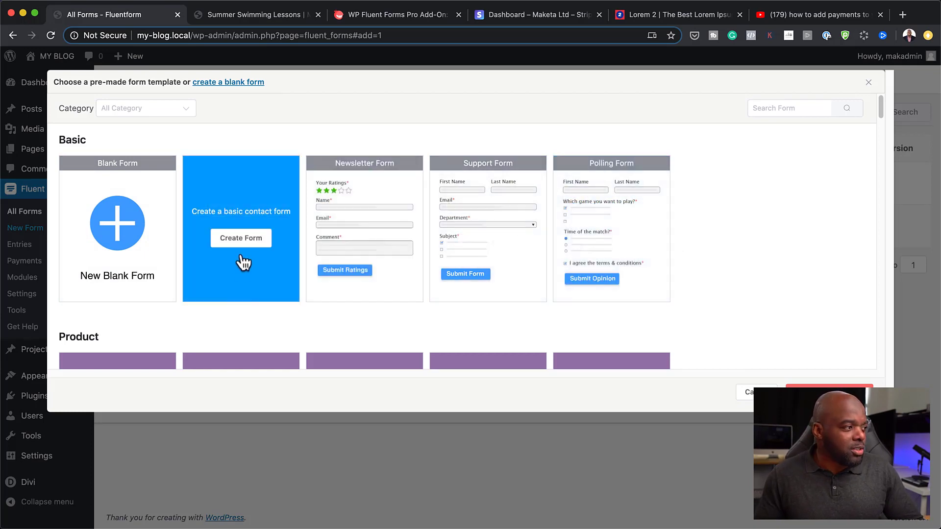
scroll(739, 265, down, 1)
scroll(741, 266, down, 5)
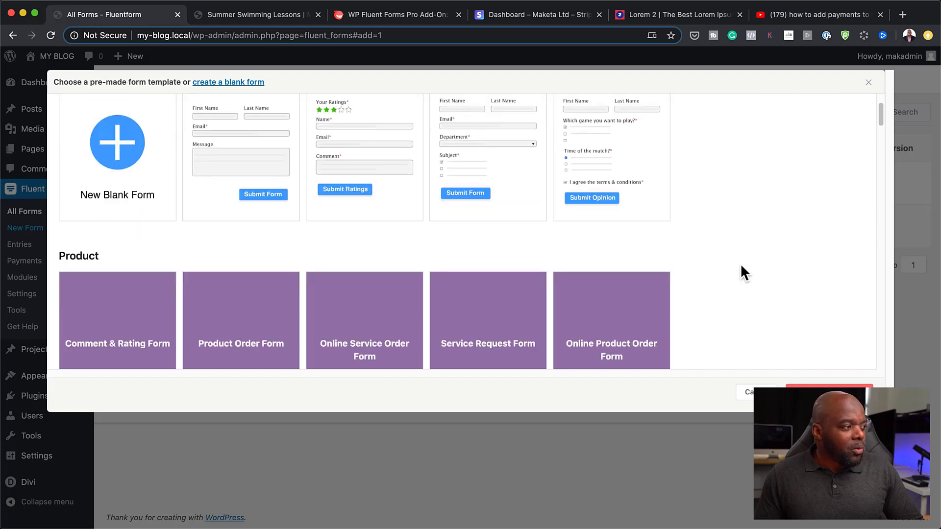
scroll(741, 266, down, 1)
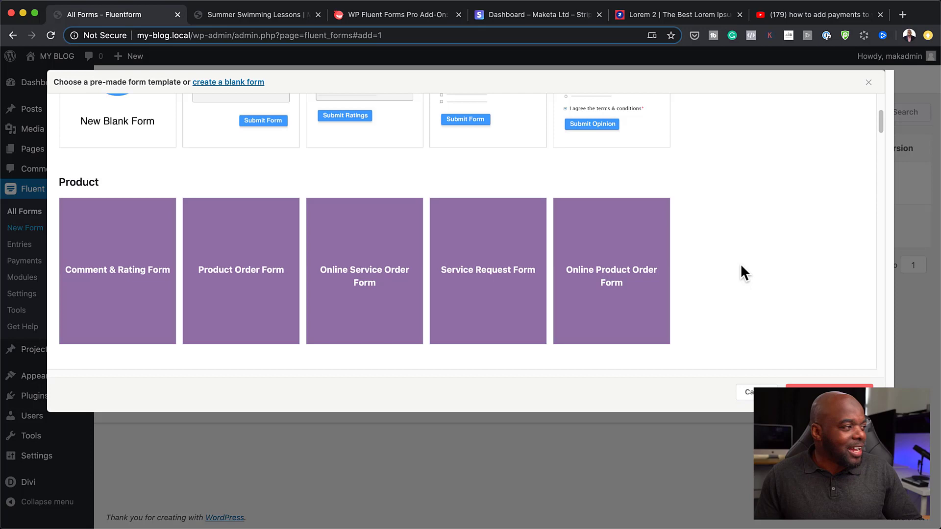
mouse_move(231, 264)
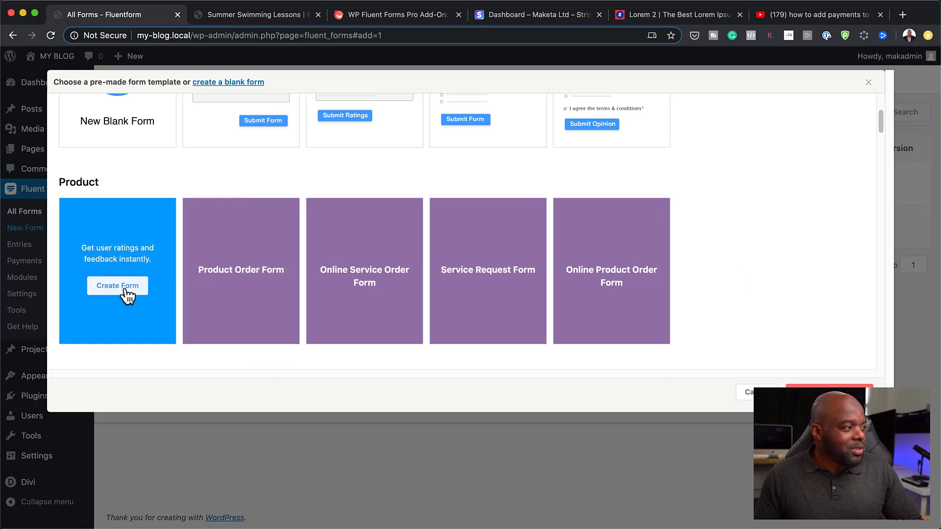
mouse_move(510, 293)
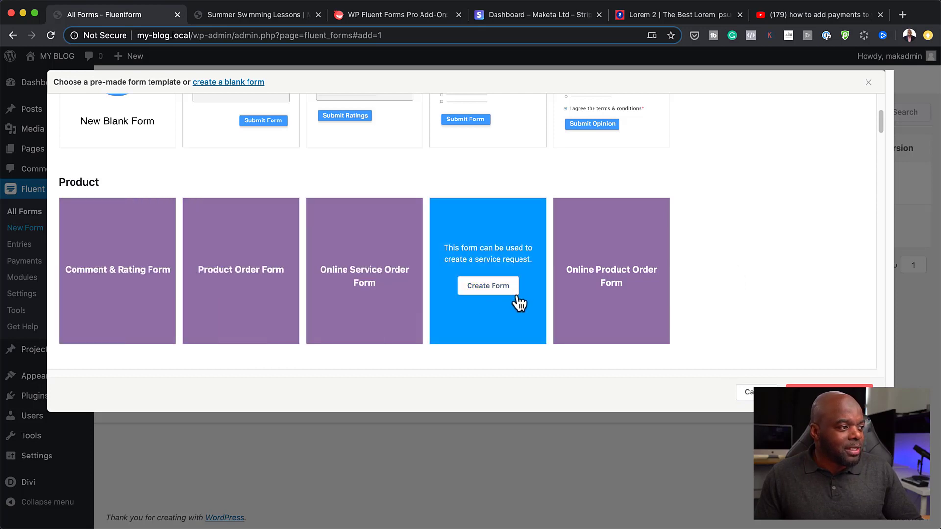
scroll(830, 270, down, 1)
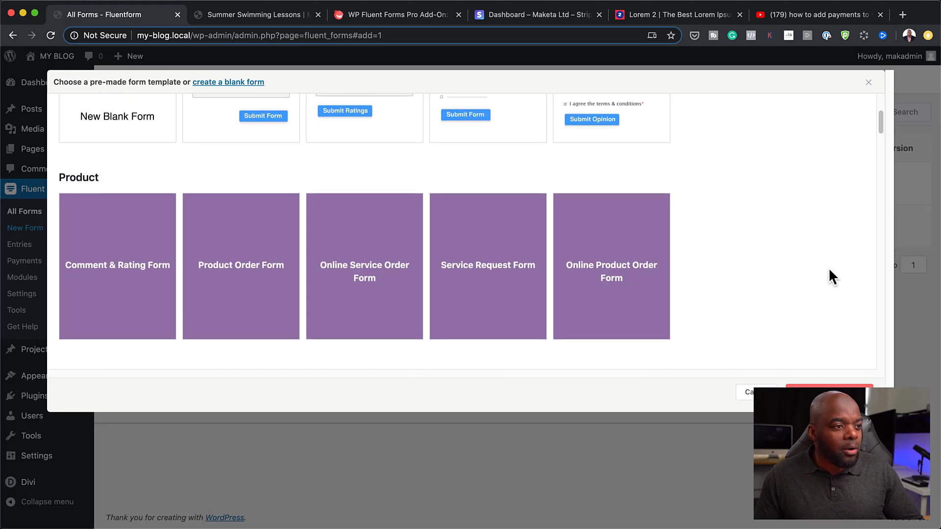
scroll(829, 271, down, 5)
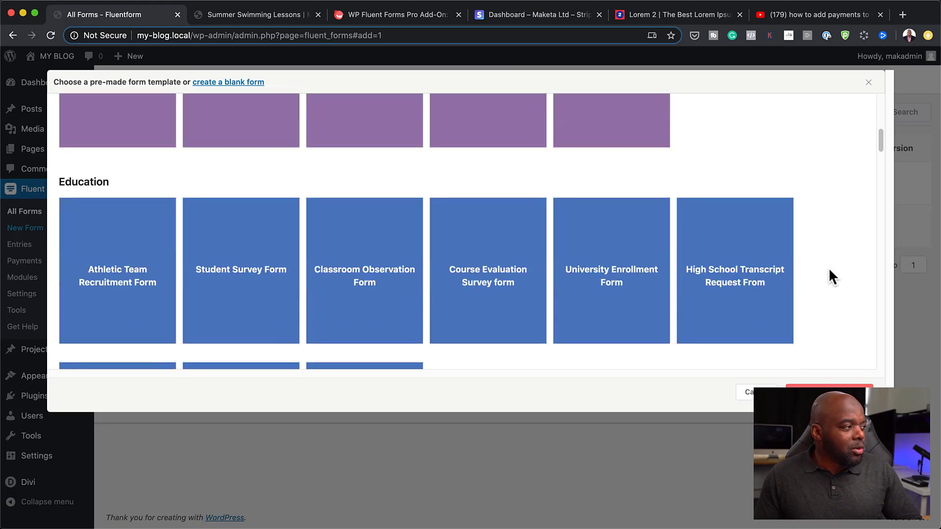
scroll(830, 269, down, 1)
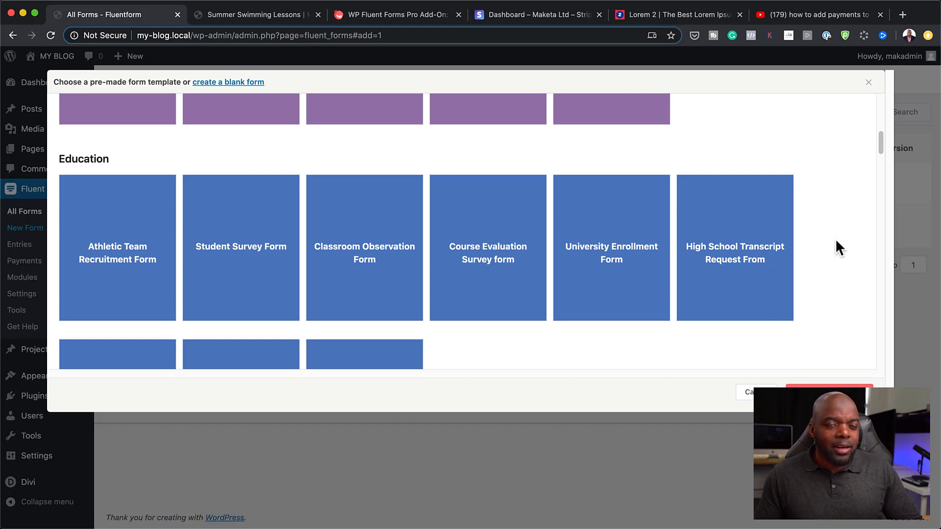
mouse_move(275, 270)
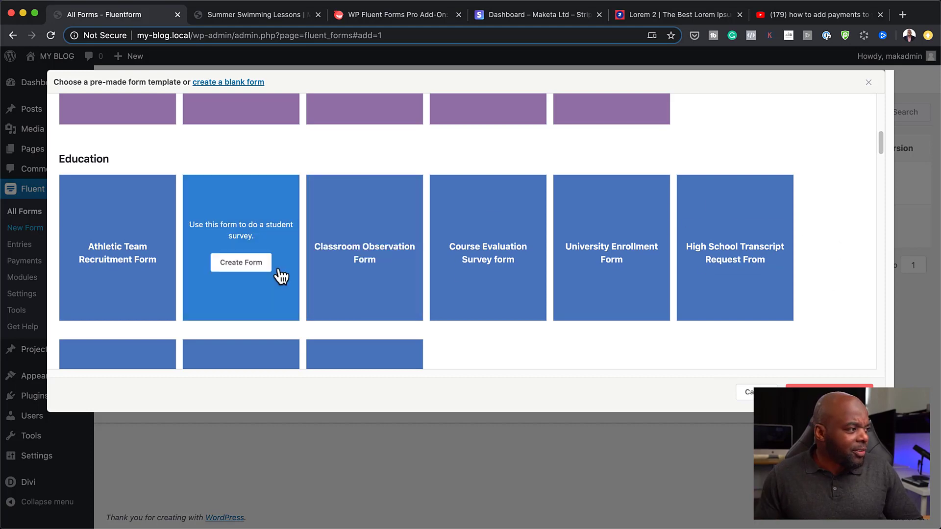
- Create a Student Survey Form from its template, scroll through its fields, and open Preview & Design
mouse_move(499, 314)
click(251, 270)
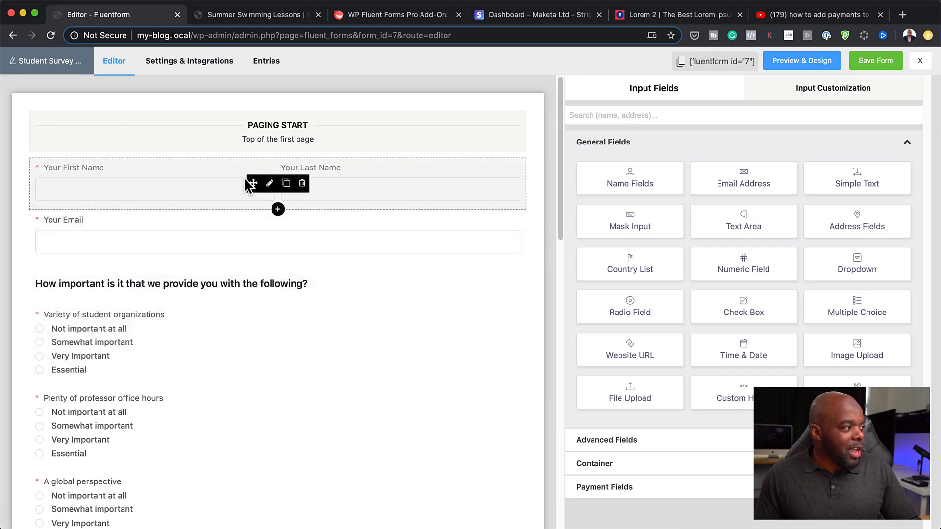
scroll(402, 325, down, 1)
scroll(402, 329, down, 3)
scroll(403, 329, down, 15)
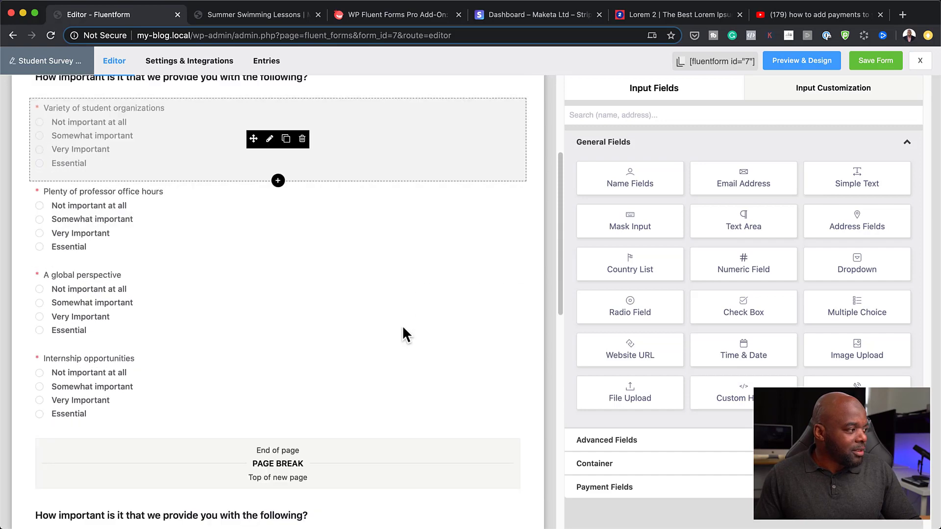
scroll(402, 325, down, 3)
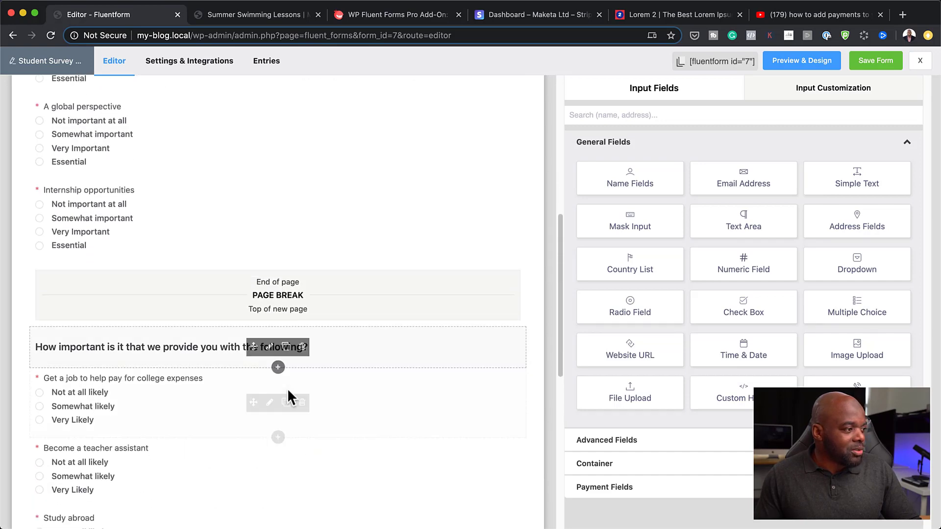
scroll(398, 418, down, 5)
scroll(398, 427, down, 18)
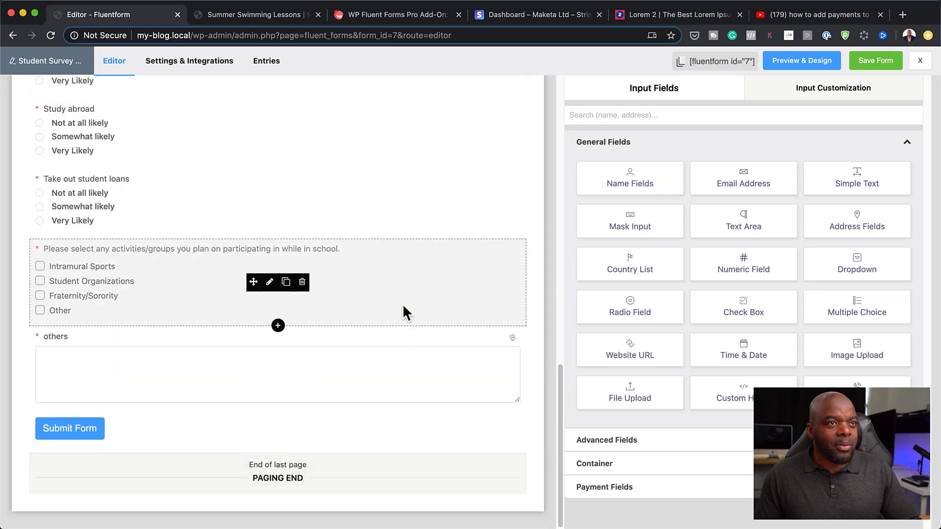
scroll(405, 309, up, 9)
click(802, 61)
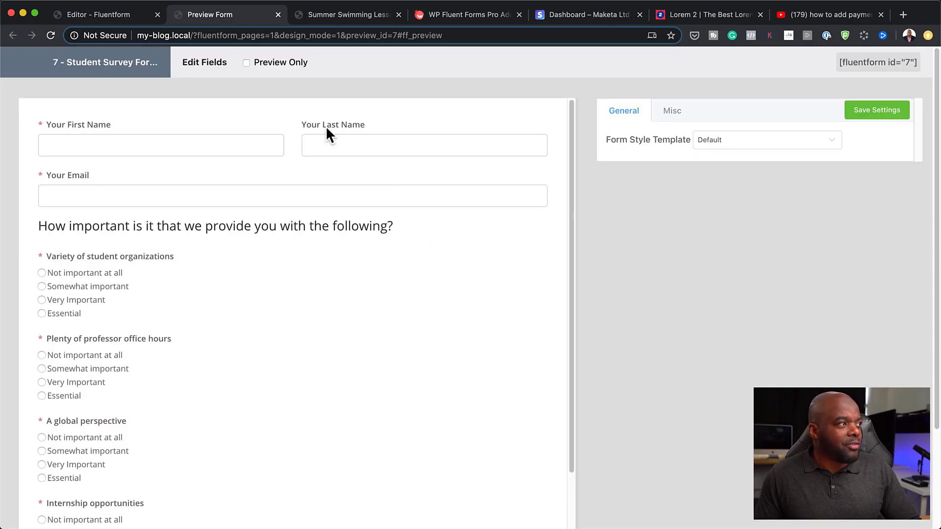
- In Preview Only mode, advance the unanswered survey twice to trigger required-field errors, then return to the editor
click(247, 62)
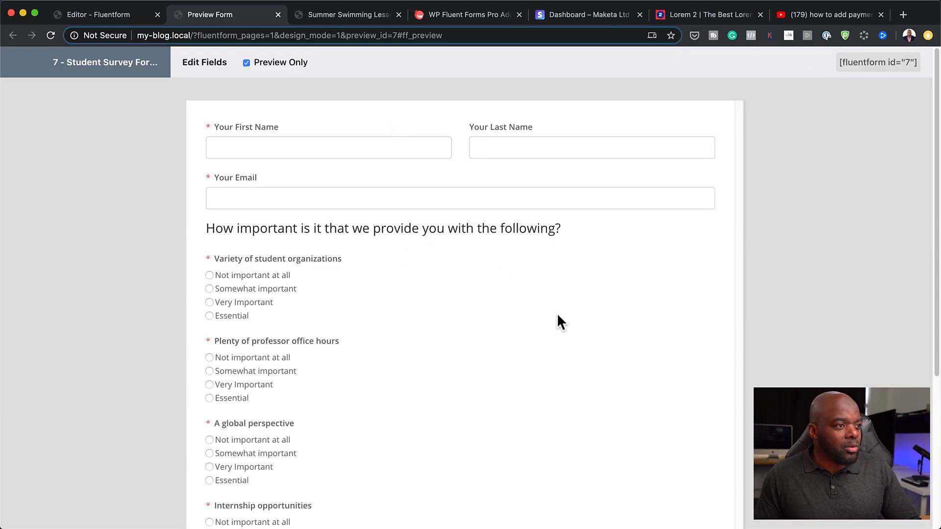
scroll(556, 326, down, 5)
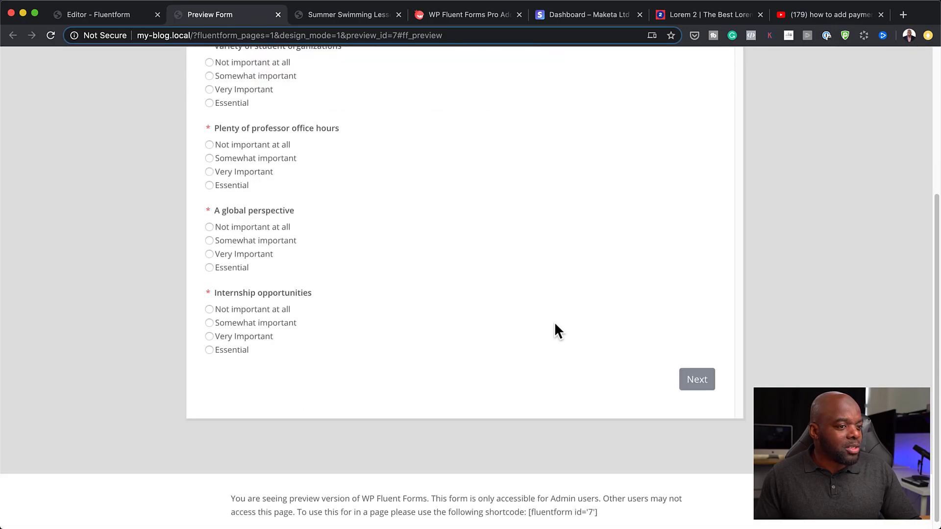
click(704, 375)
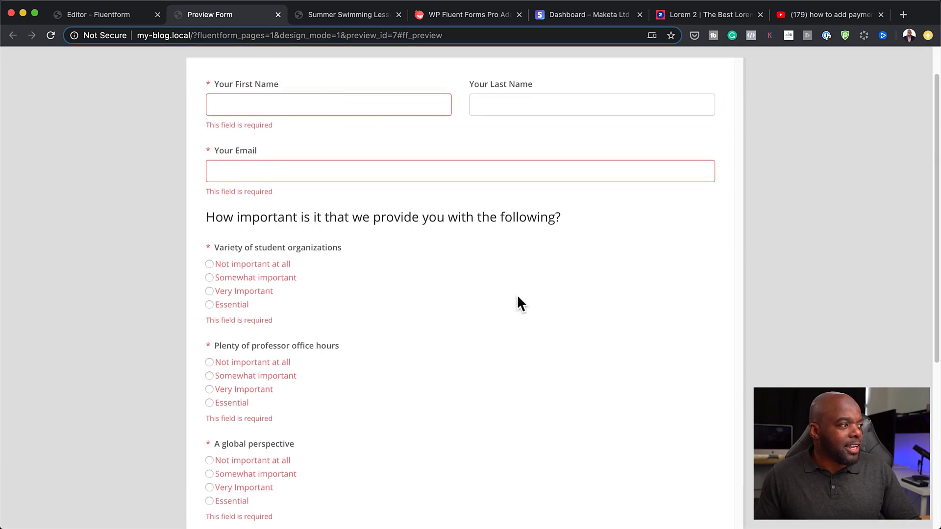
scroll(596, 357, down, 5)
click(692, 377)
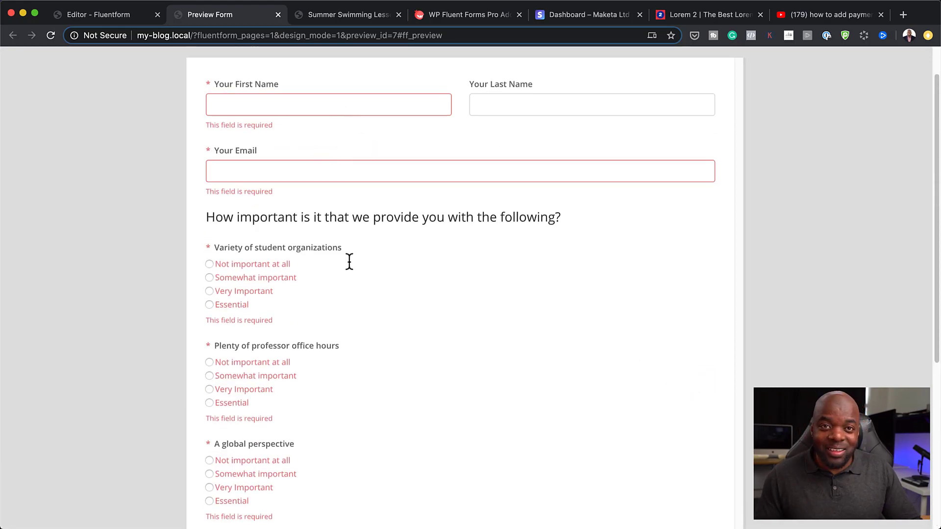
click(113, 15)
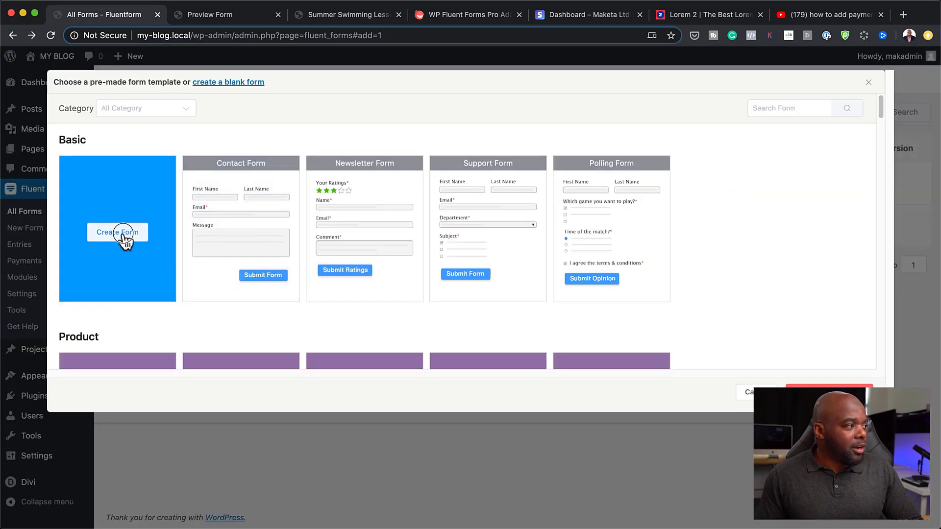
- Create a blank form and add Name, Email, Date / Time and File Upload fields
click(127, 240)
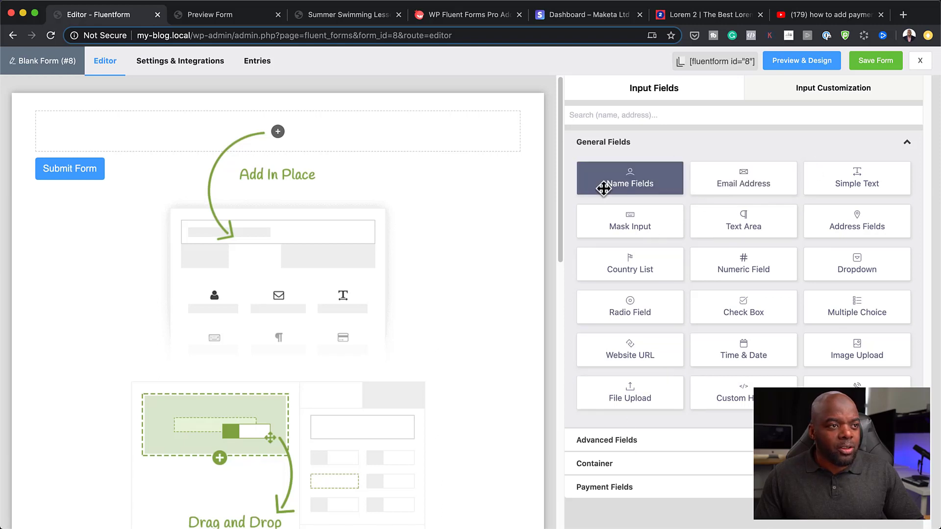
click(652, 184)
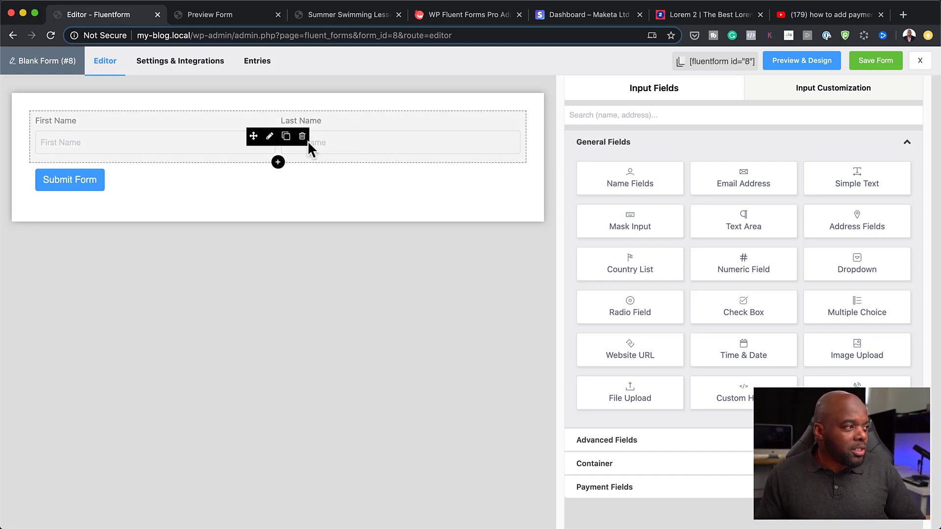
click(746, 182)
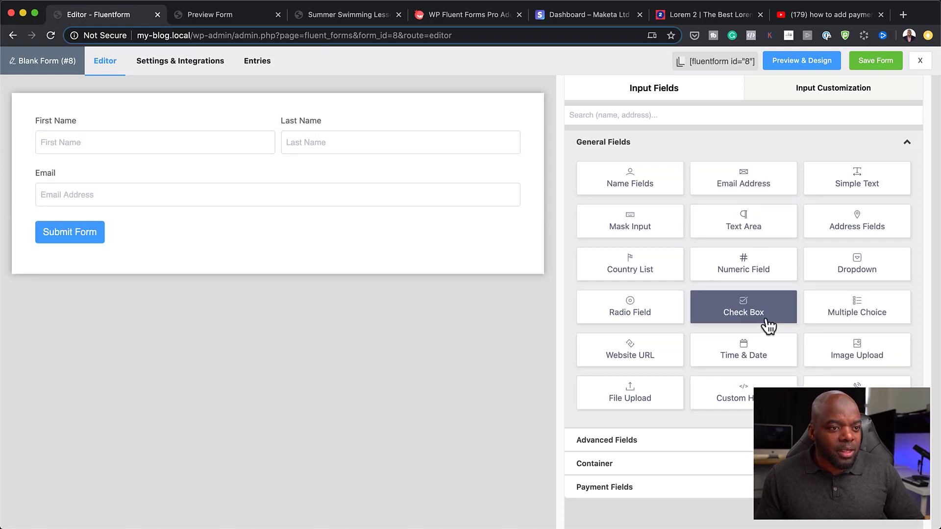
click(740, 356)
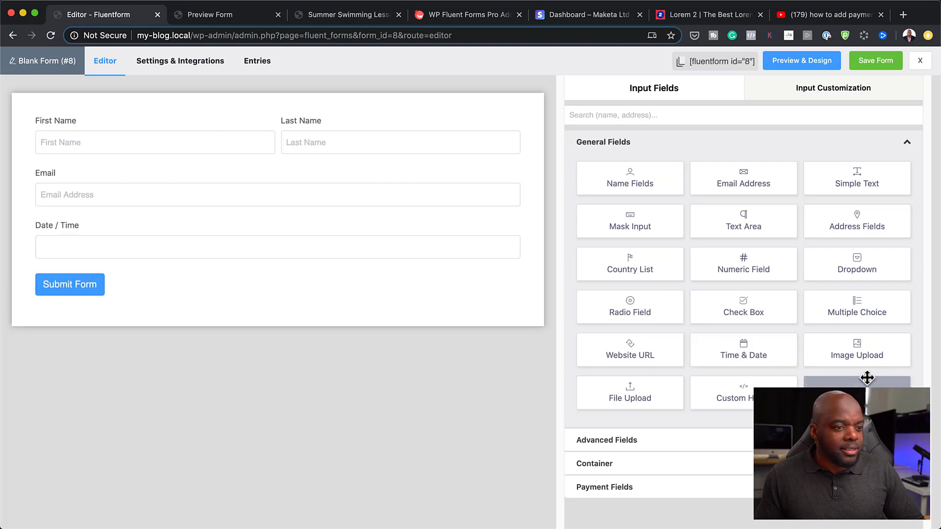
click(644, 395)
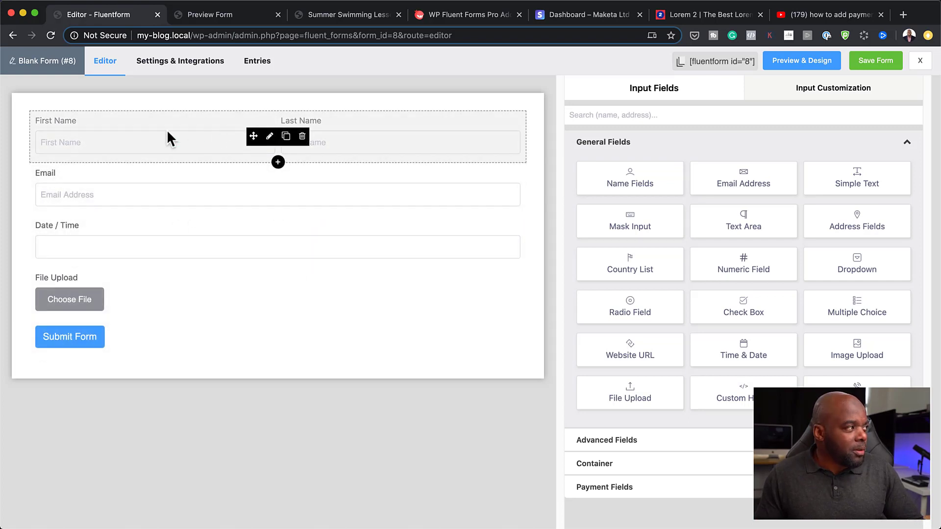
- Remove Last Name from the name row, leaving Middle Name unchecked so only First Name remains
click(270, 137)
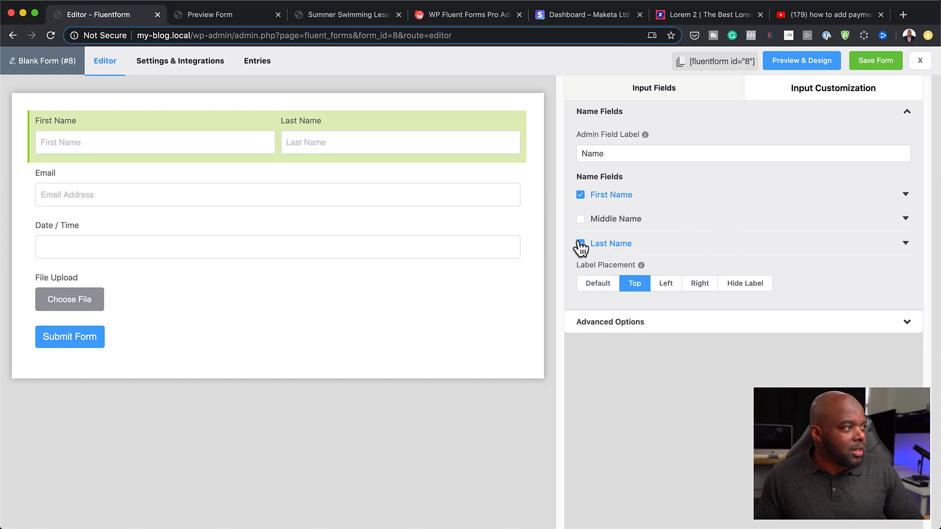
click(581, 244)
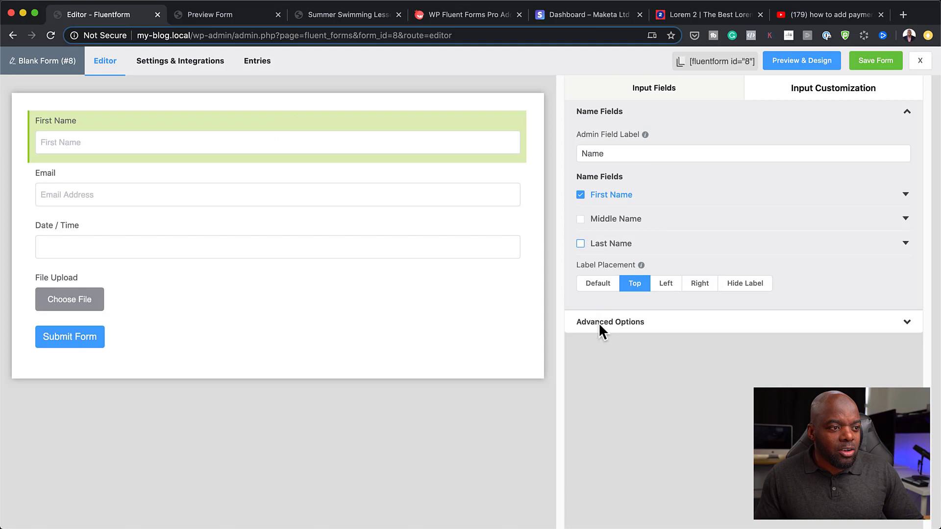
click(645, 323)
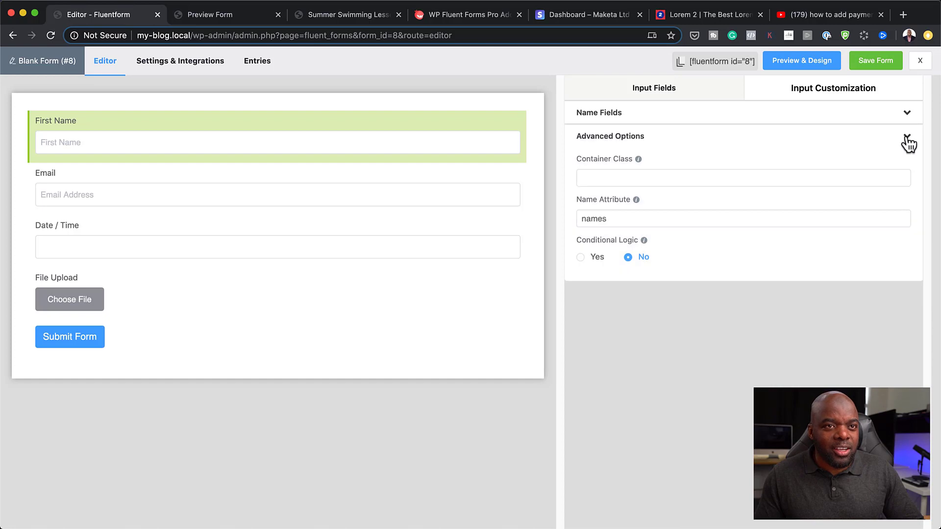
click(907, 137)
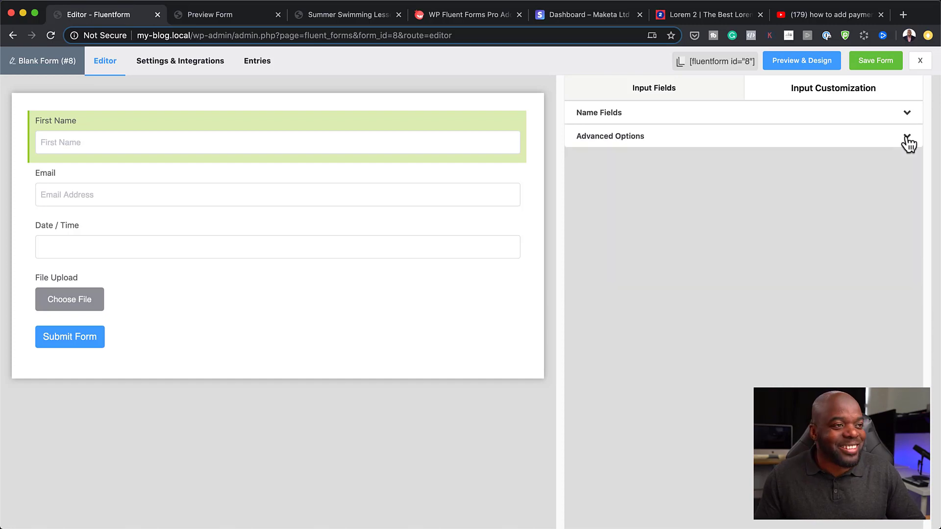
click(860, 123)
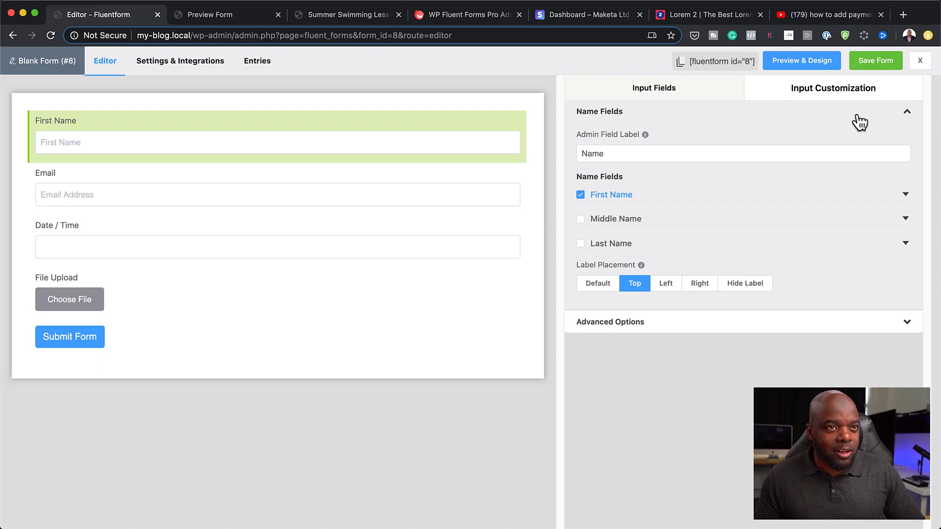
click(848, 92)
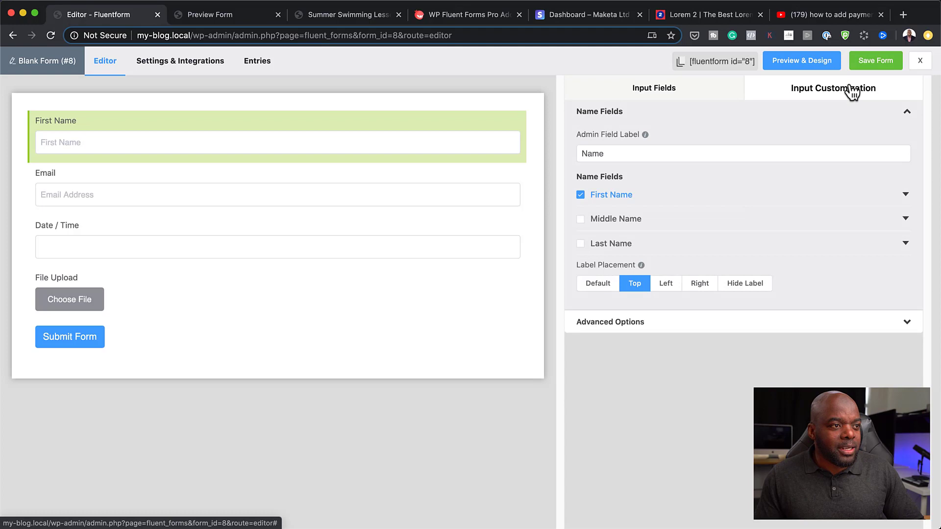
click(580, 220)
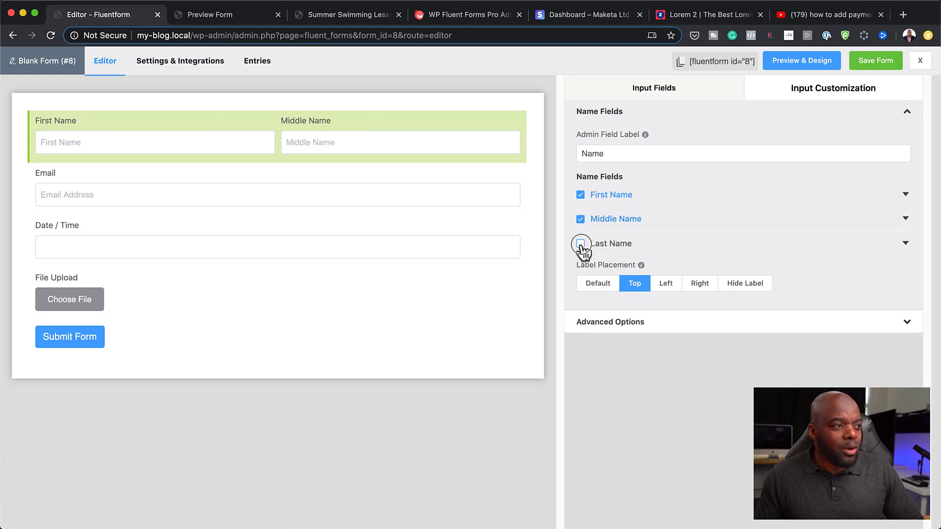
click(581, 244)
click(581, 243)
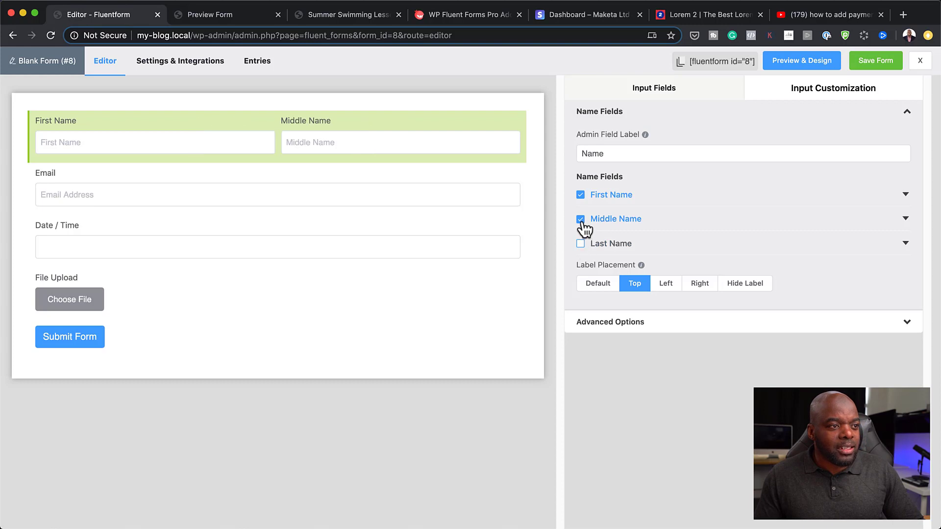
click(581, 219)
click(723, 85)
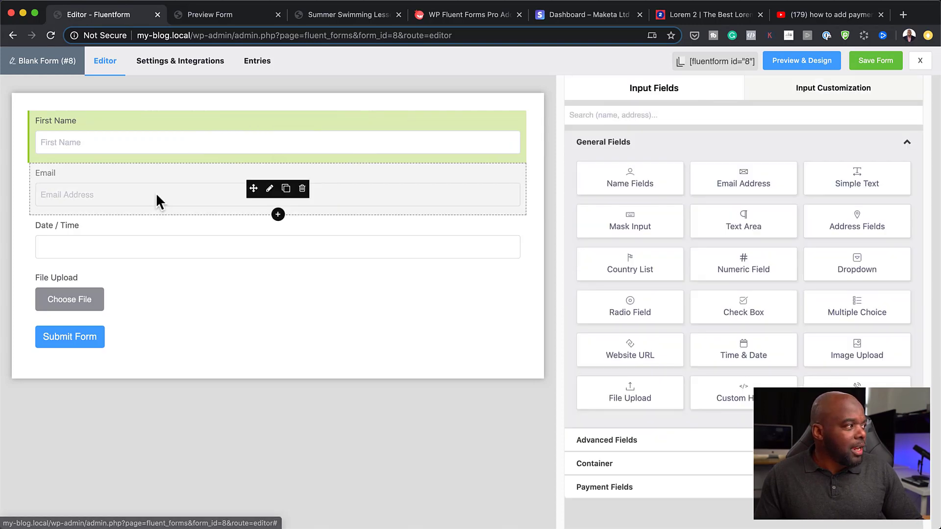
- Prepend 'Enter Your' to the Email field's placeholder, making it 'Enter Your Email Address'
click(267, 190)
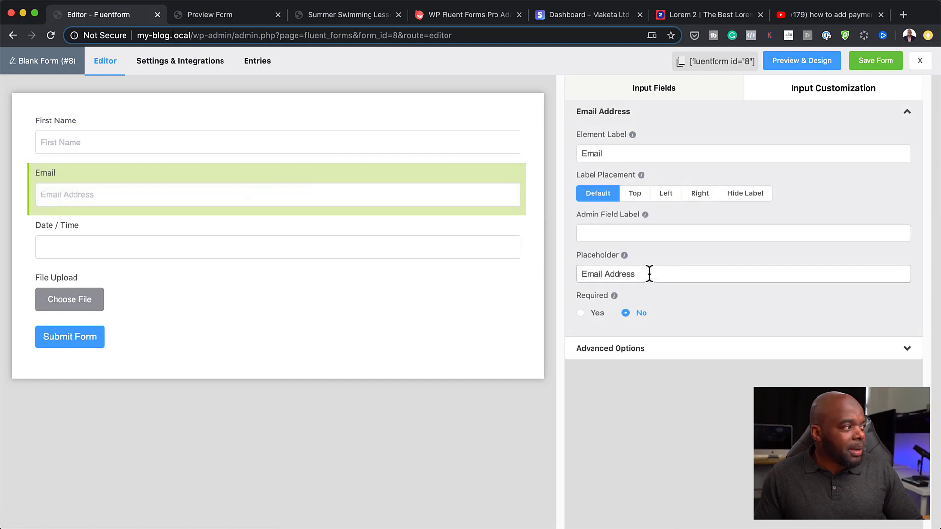
click(582, 275)
text(Enter Your)
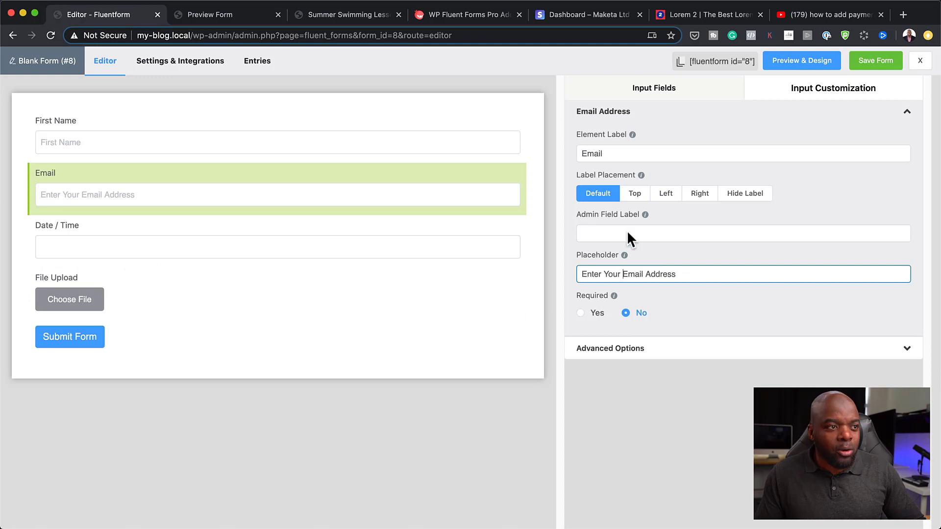
click(646, 234)
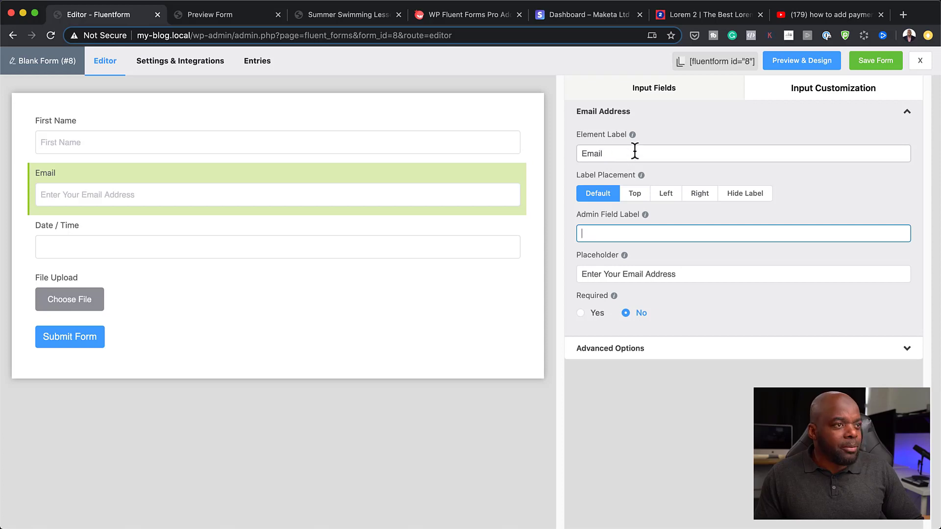
click(706, 157)
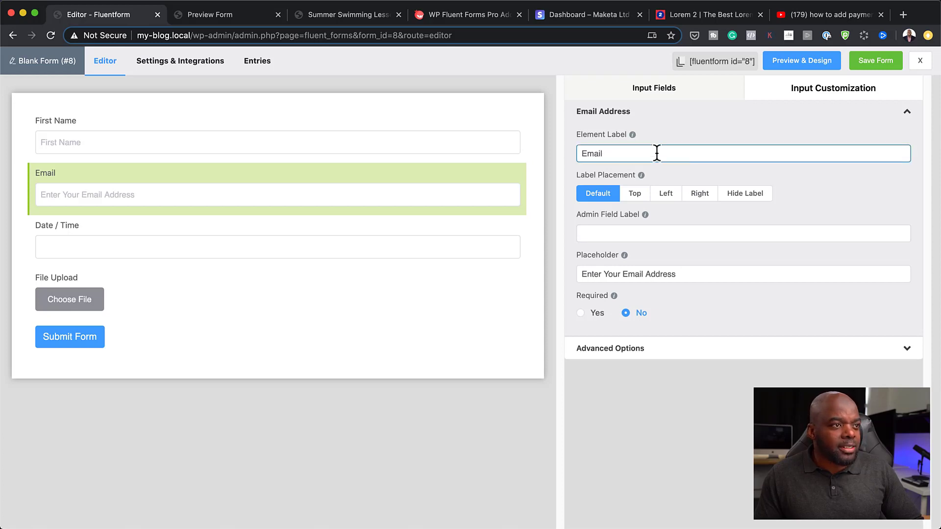
- Make the Email field required and set its label placement to Hide Label
click(581, 314)
click(582, 314)
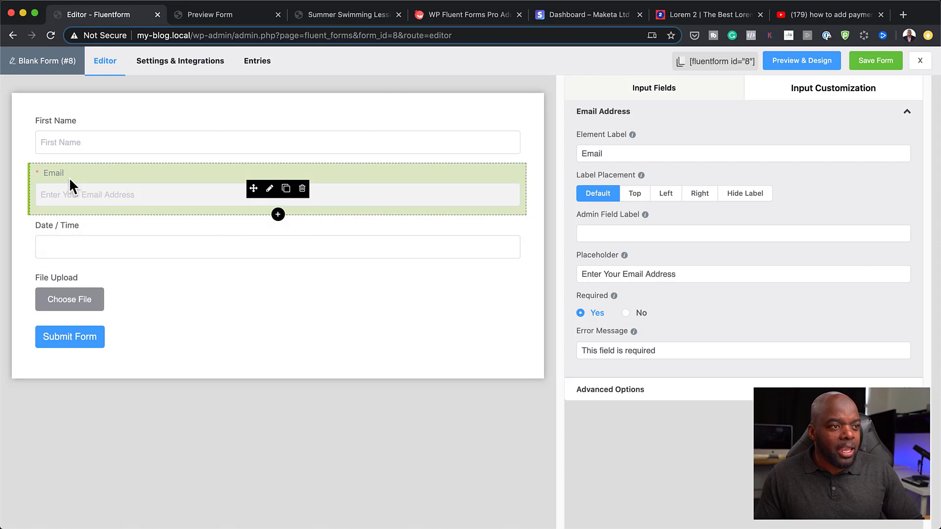
click(764, 196)
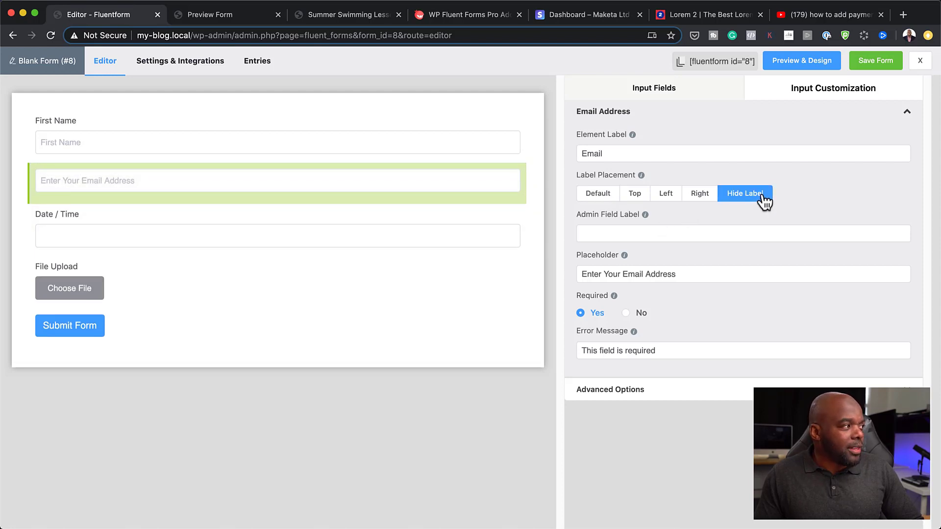
click(601, 196)
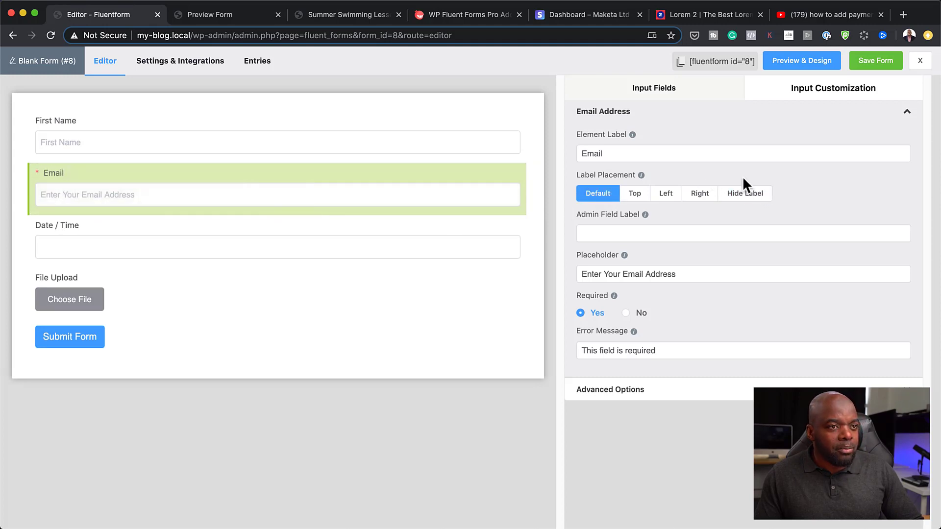
click(742, 194)
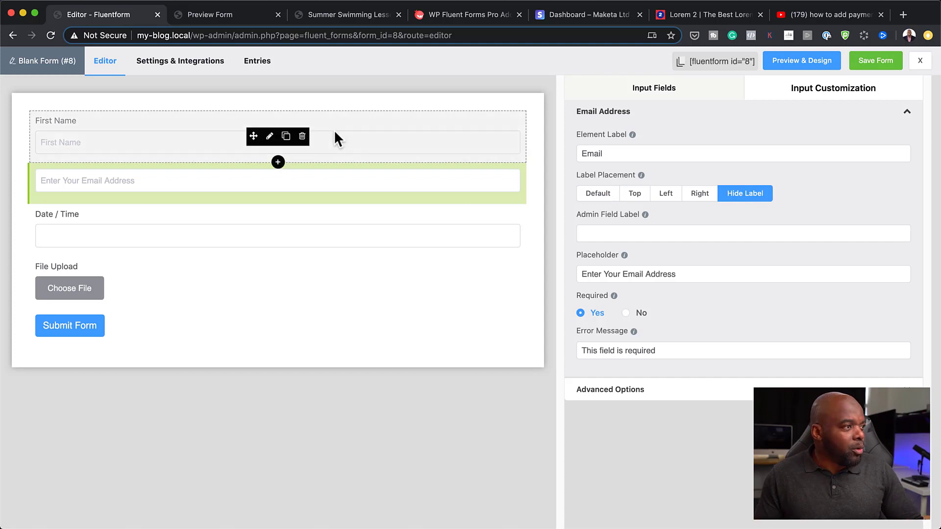
- Hide the First Name label and set the Date / Time placeholder to 'Pick a Date'
click(276, 132)
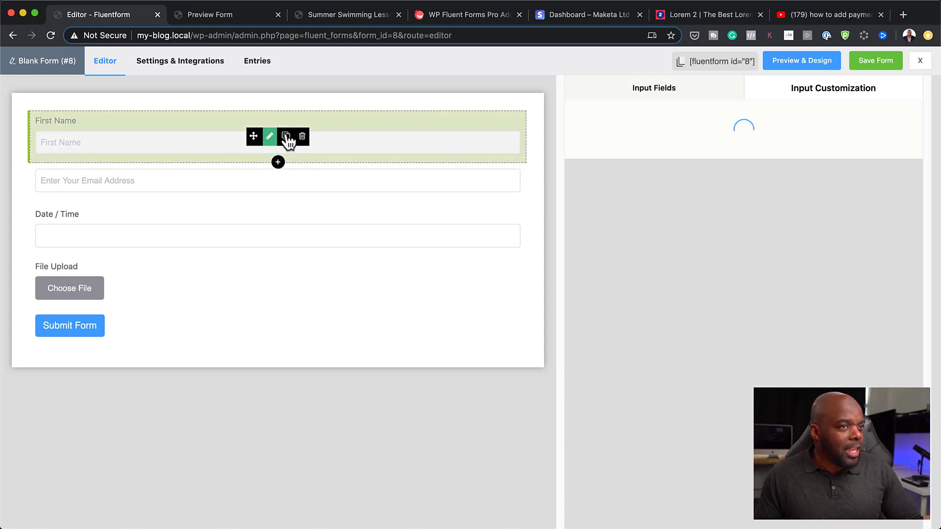
click(750, 286)
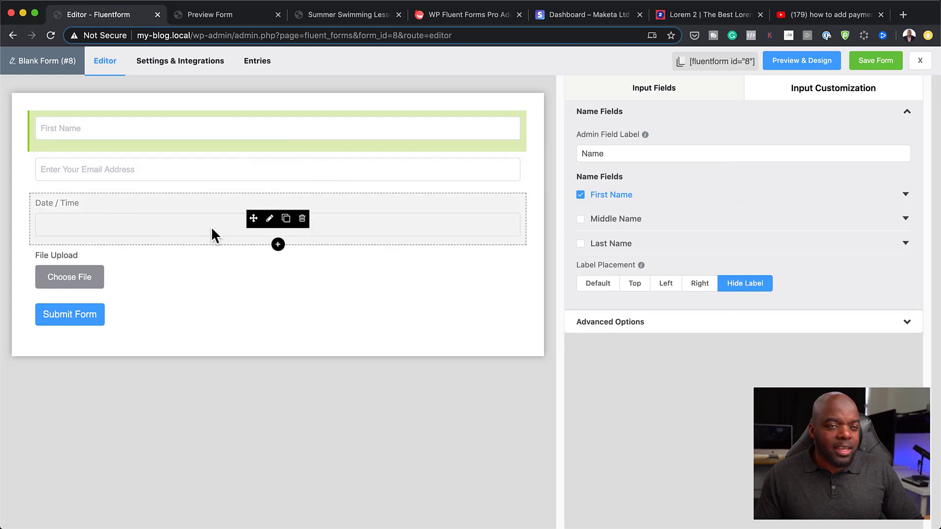
click(270, 222)
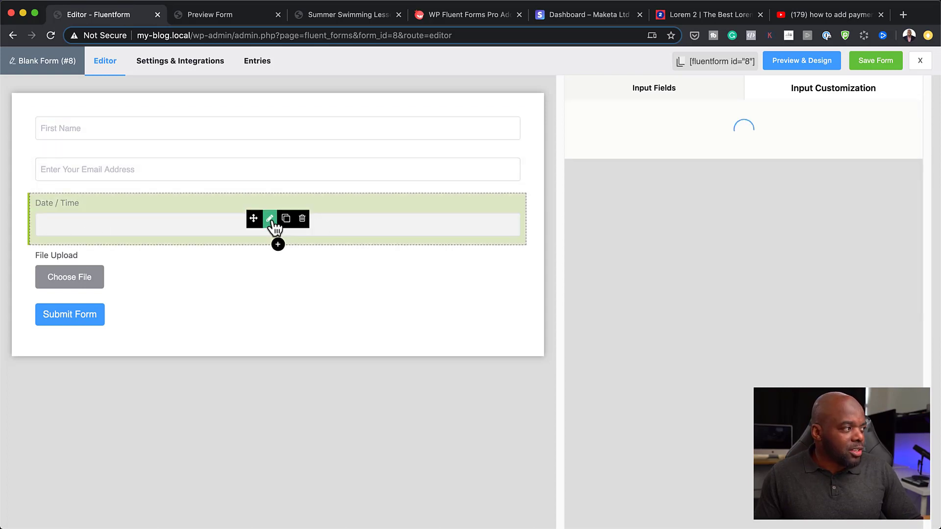
click(635, 276)
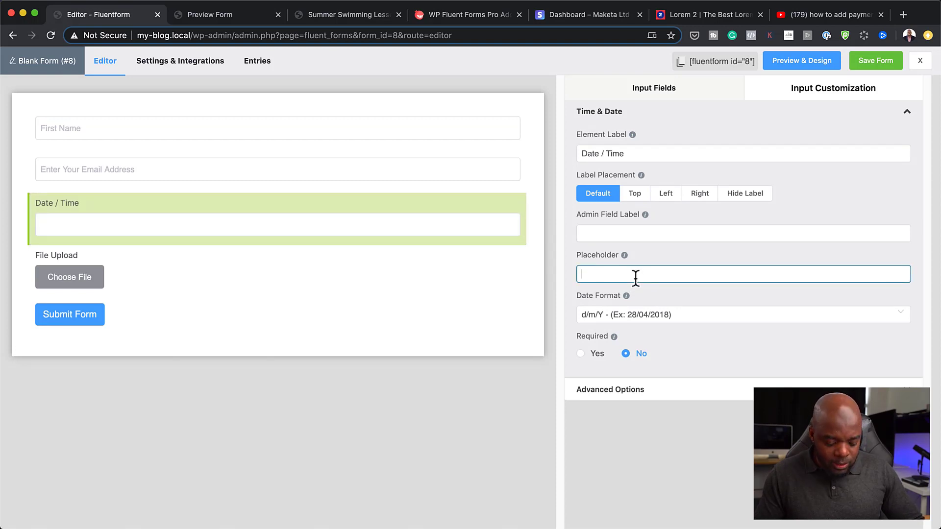
text(Choose)
key(super+a)
text(Pick a Date)
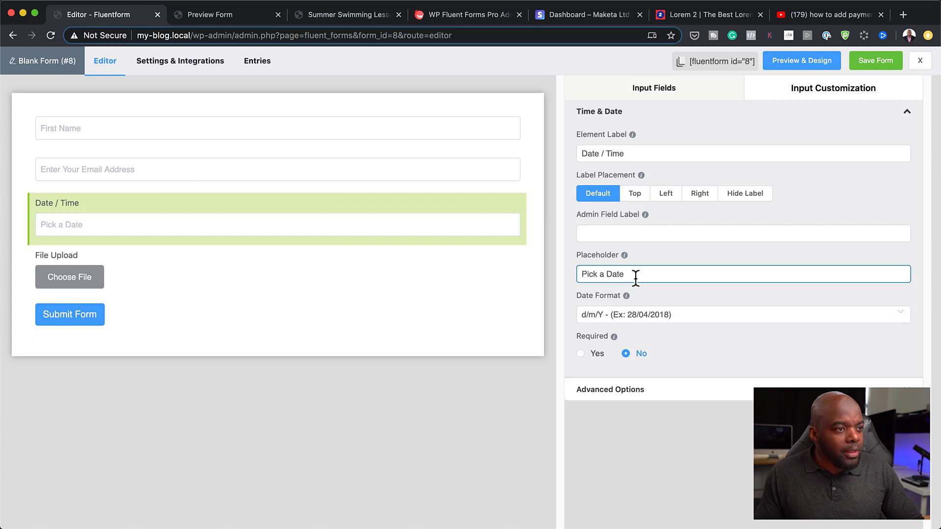
- Hide the Date / Time label while keeping its d/m/Y date format
click(753, 193)
click(691, 318)
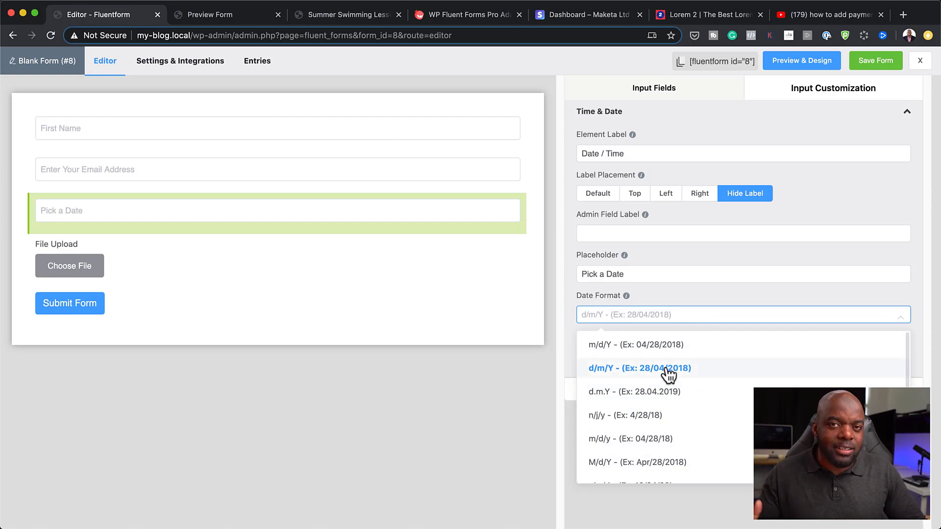
click(566, 347)
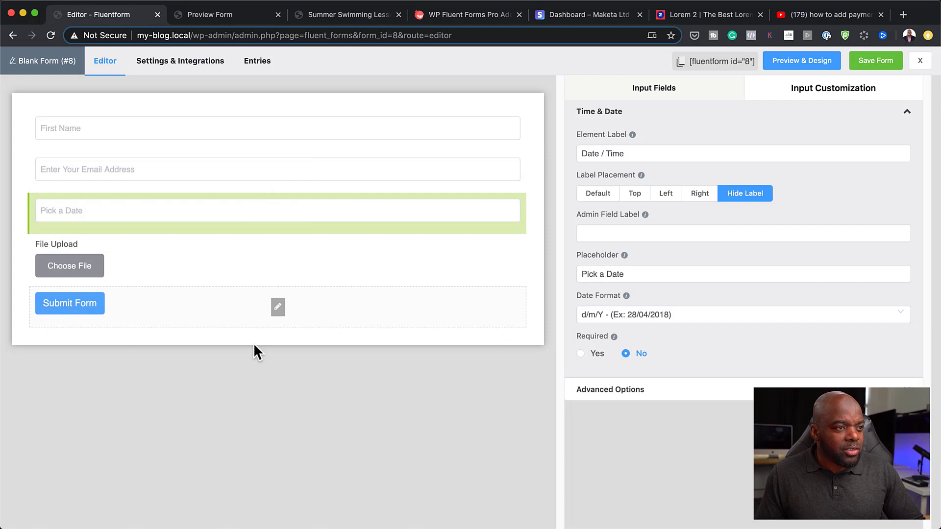
- Keep the submit button medium, add the help message 'Click here to submit', and save the form
click(276, 308)
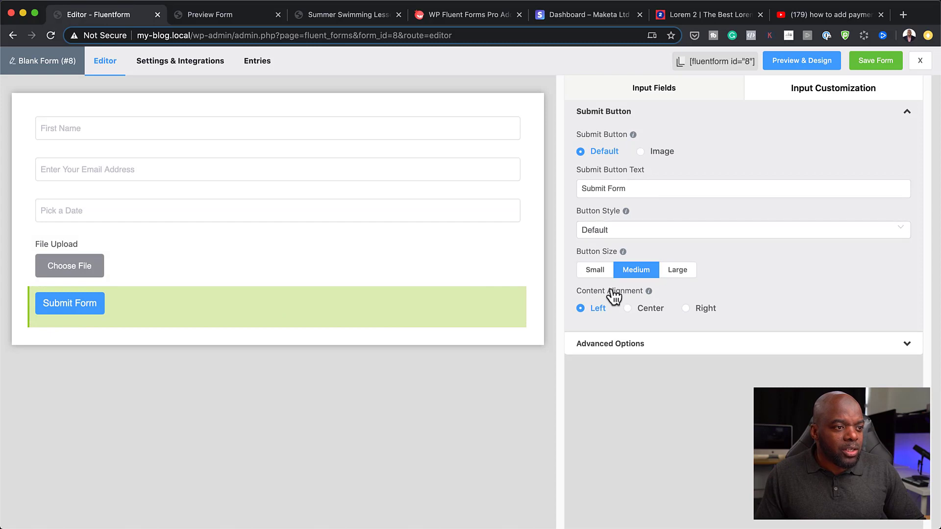
click(682, 271)
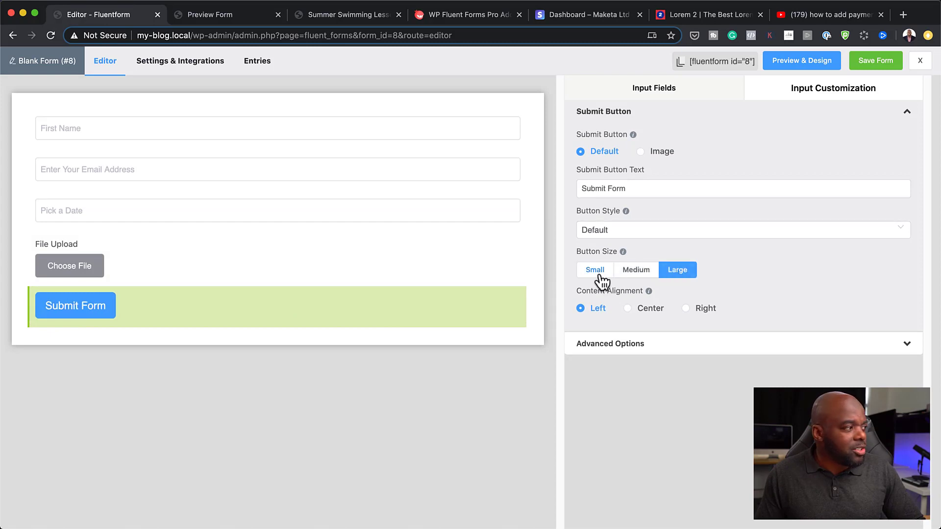
click(633, 274)
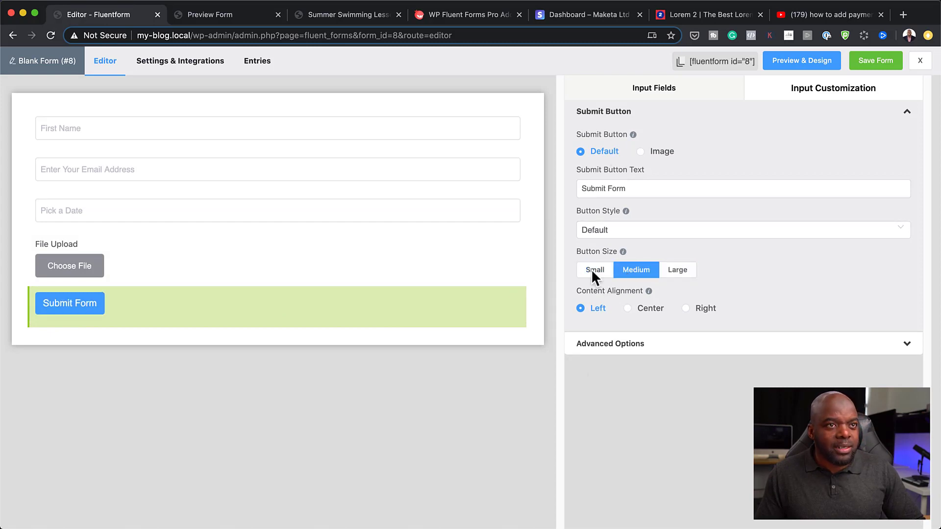
click(595, 344)
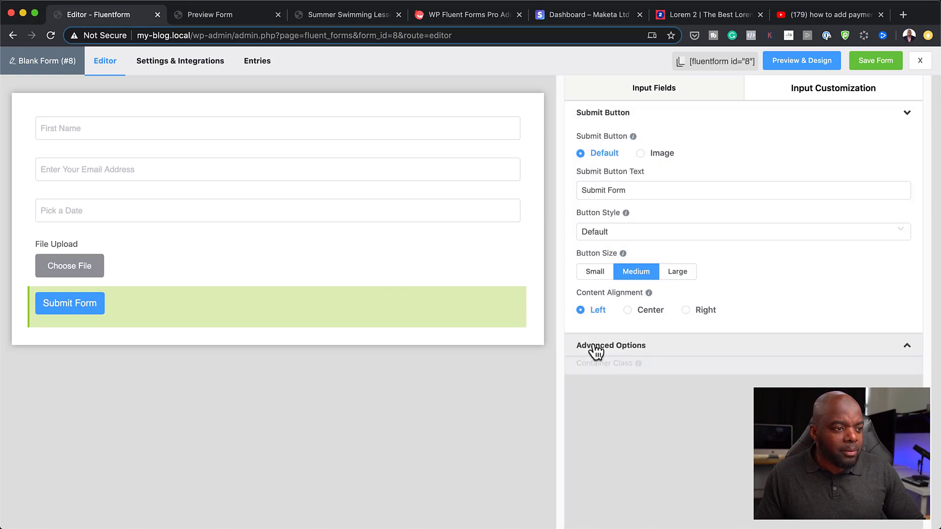
click(606, 269)
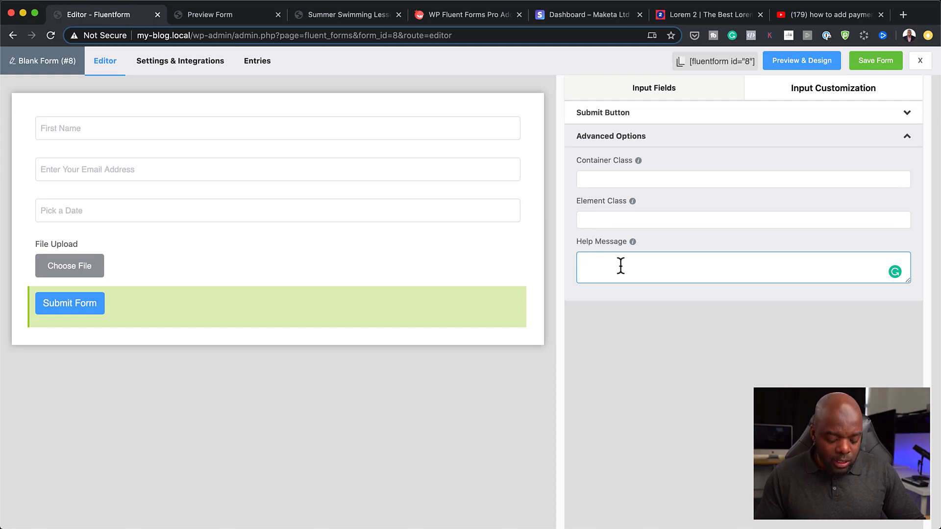
text(Click here to submit!)
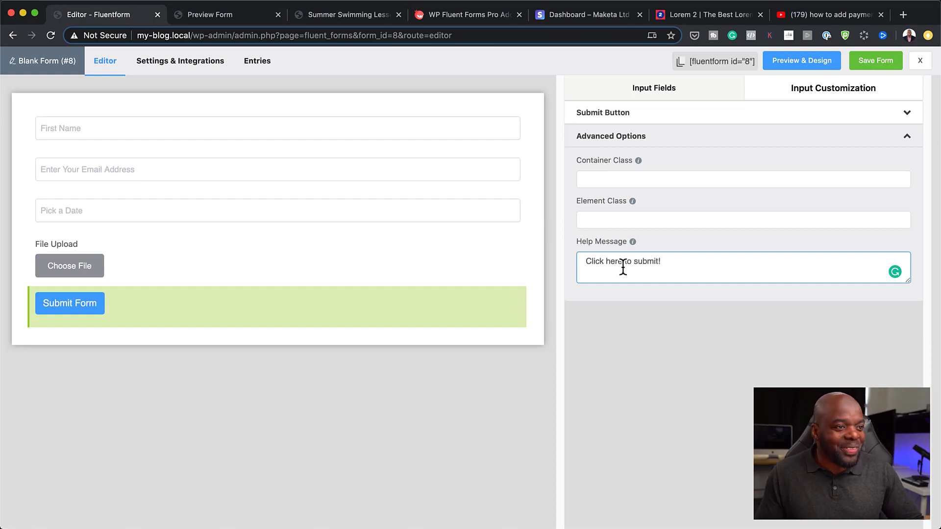
mouse_move(633, 244)
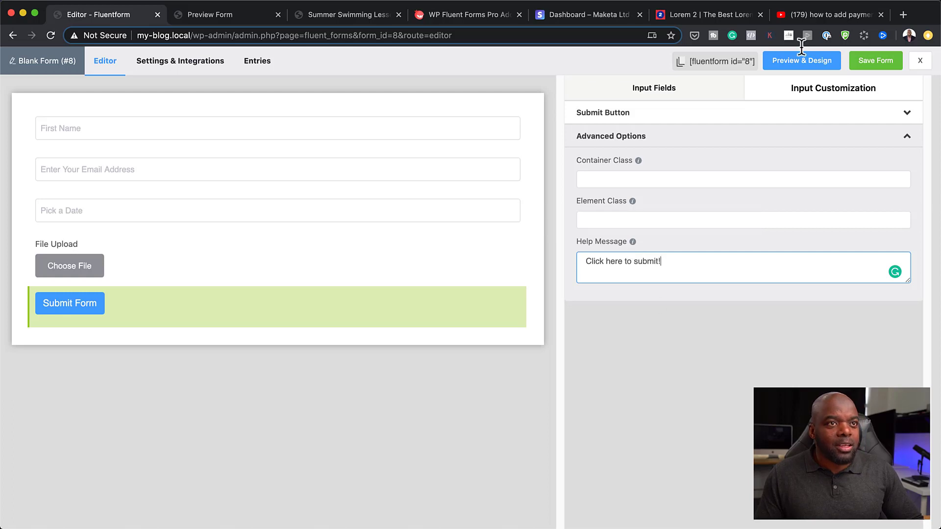
click(880, 64)
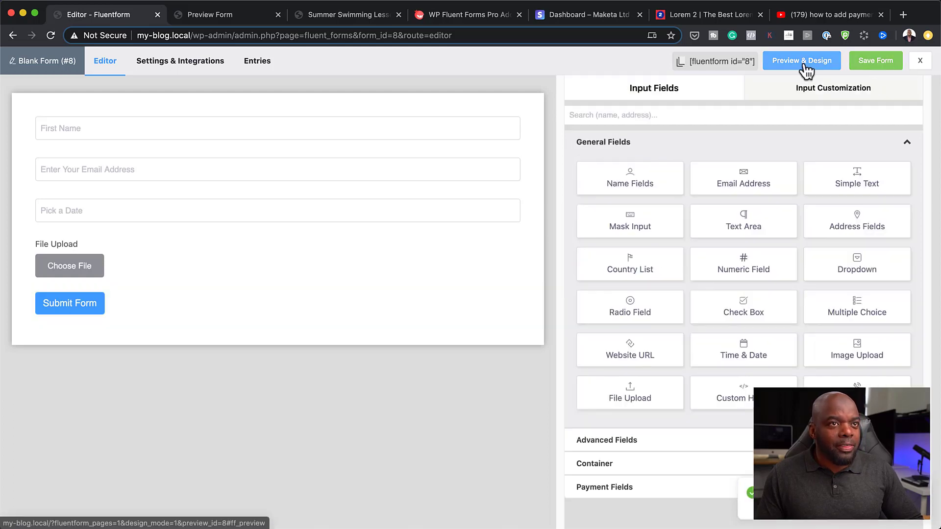
- Open Preview & Design, try Choose File and cancel it, then return to the Editor tab
click(805, 62)
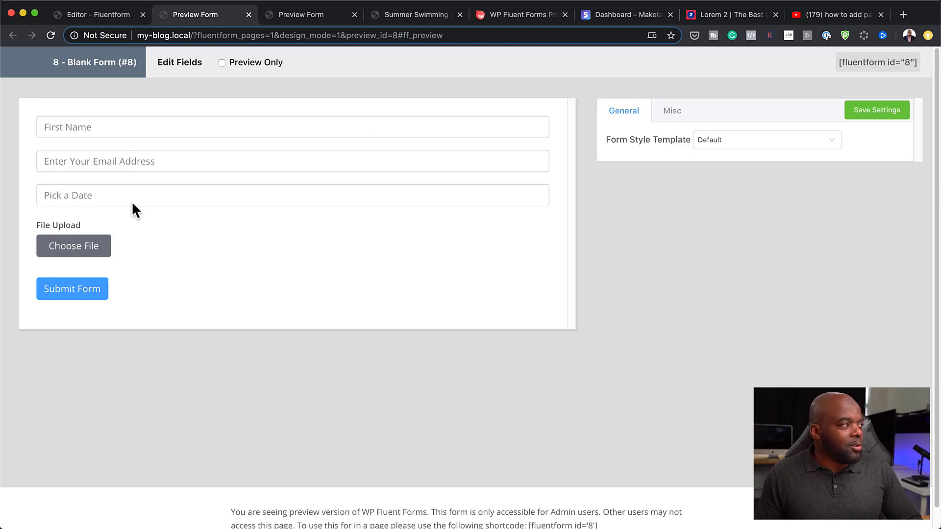
click(76, 247)
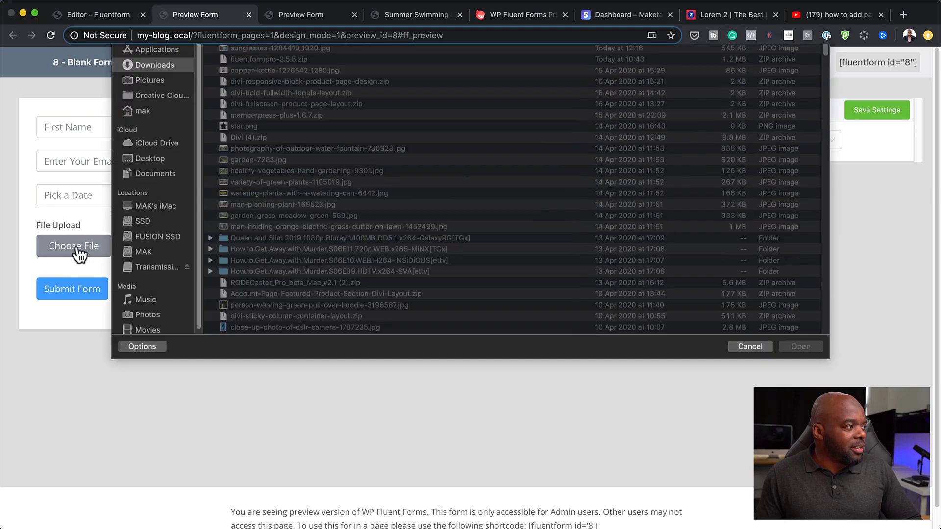
key(Escape)
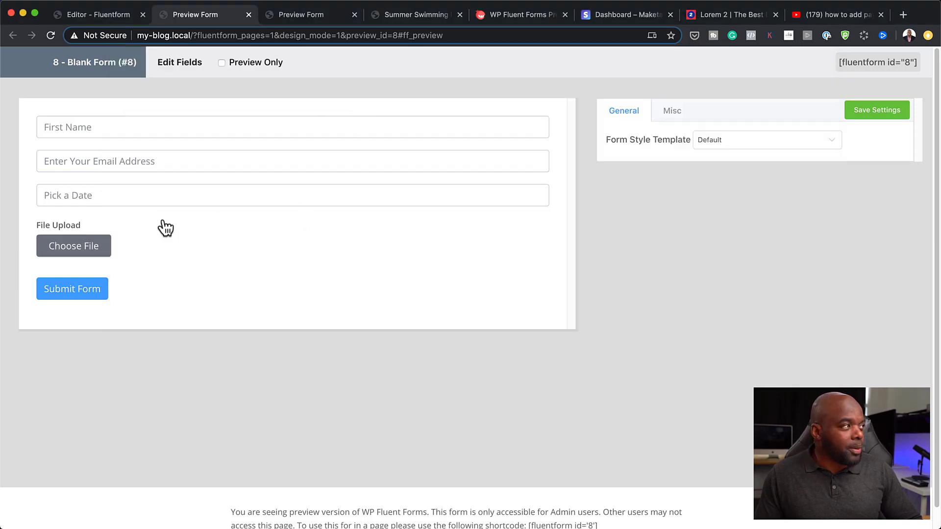
click(108, 12)
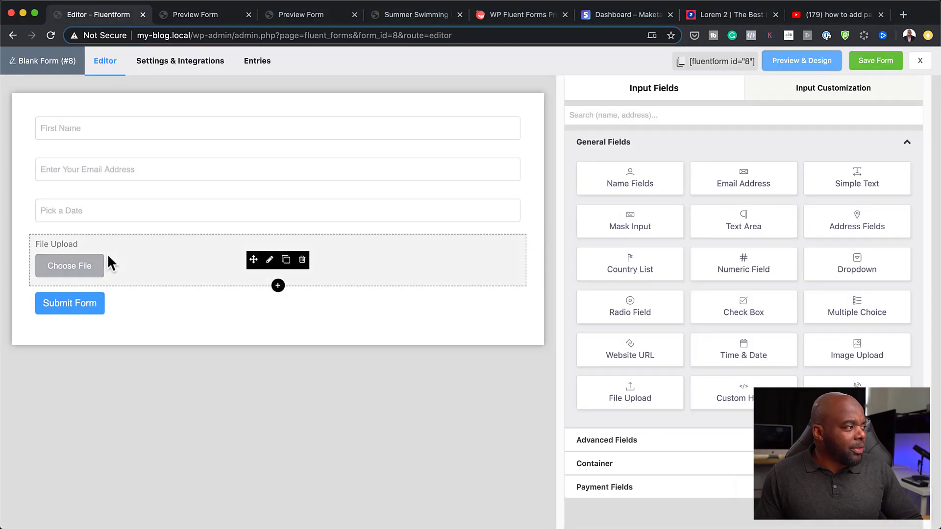
- Limit the File Upload field's allowed files to Images, Audio and CSV
click(269, 261)
scroll(858, 336, down, 5)
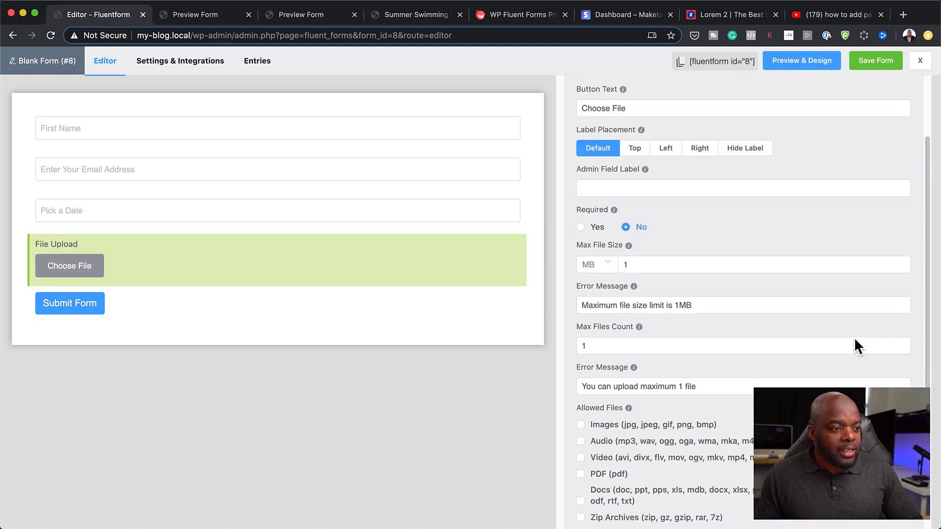
scroll(854, 338, down, 1)
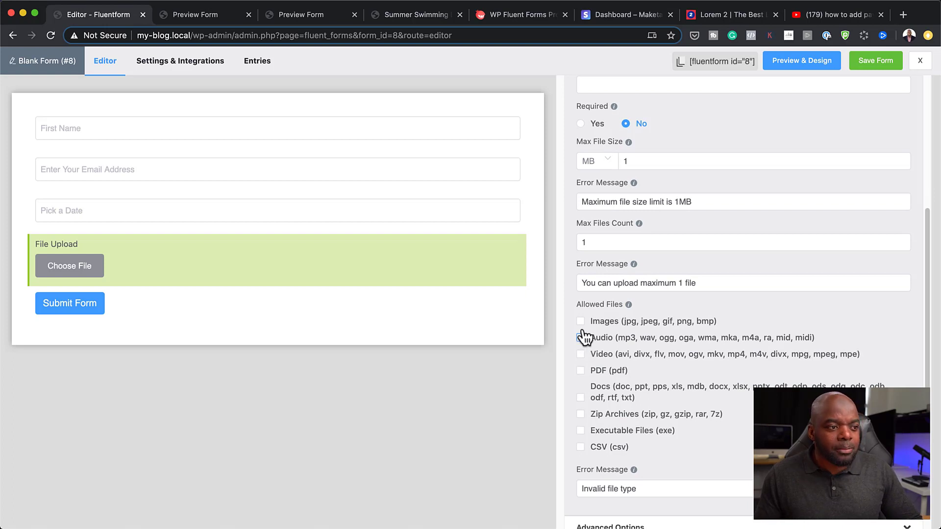
click(581, 355)
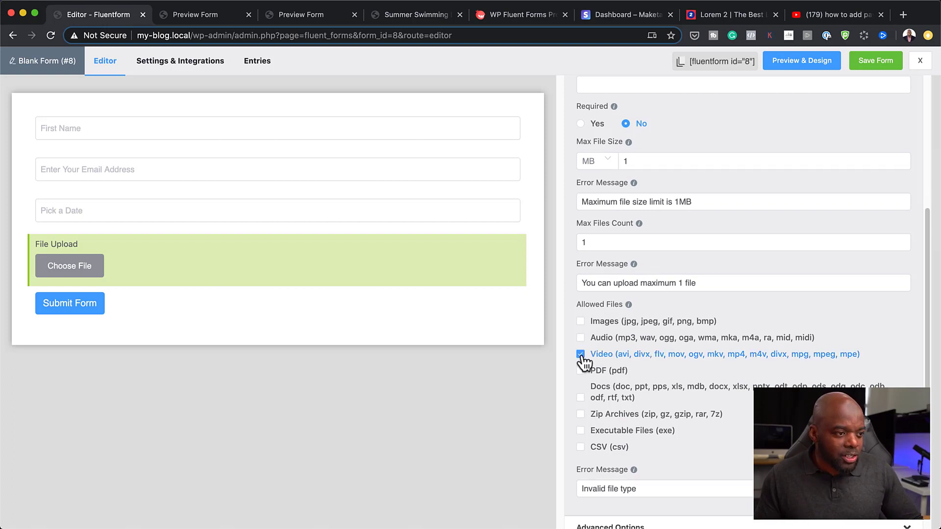
click(582, 354)
click(581, 322)
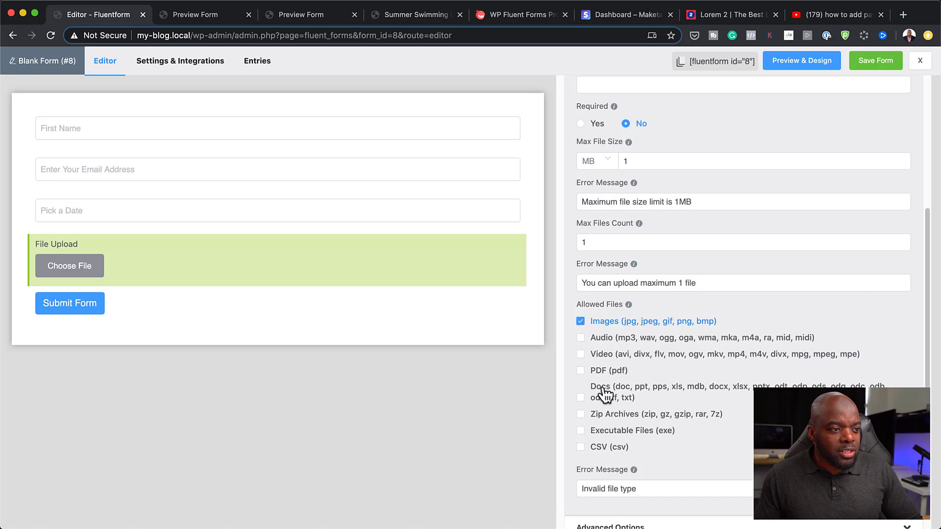
click(580, 338)
click(581, 448)
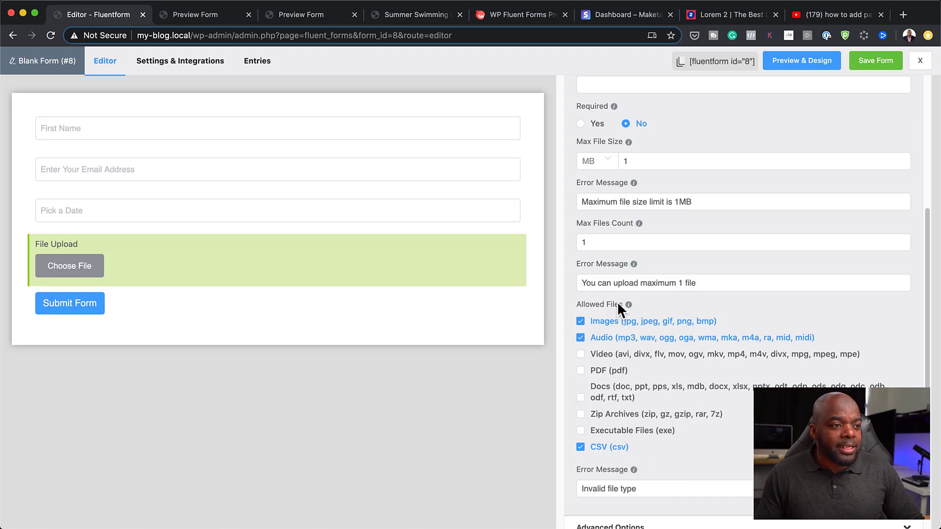
- Raise the upload's maximum file size from 1 to 2 MB and make the field required
click(755, 162)
key(BackSpace)
text(2)
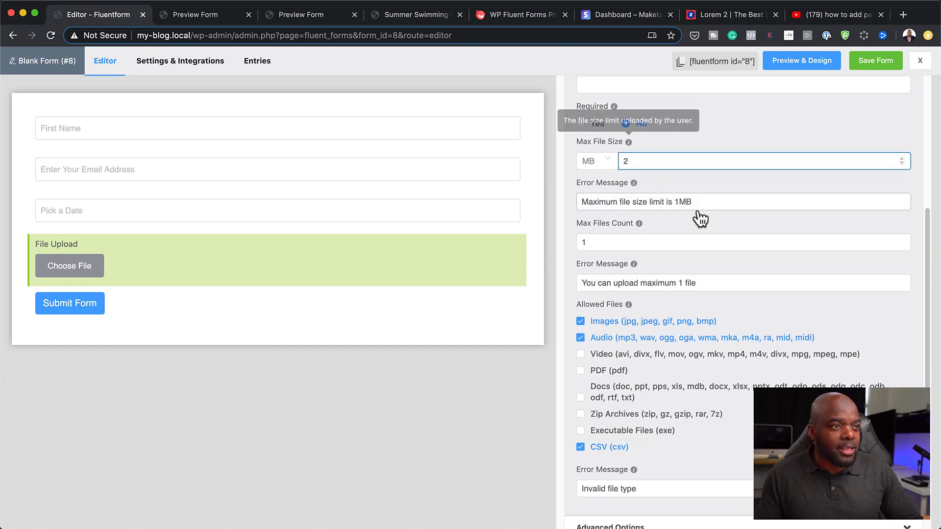
scroll(731, 279, up, 1)
click(580, 153)
scroll(767, 299, up, 1)
scroll(770, 303, up, 5)
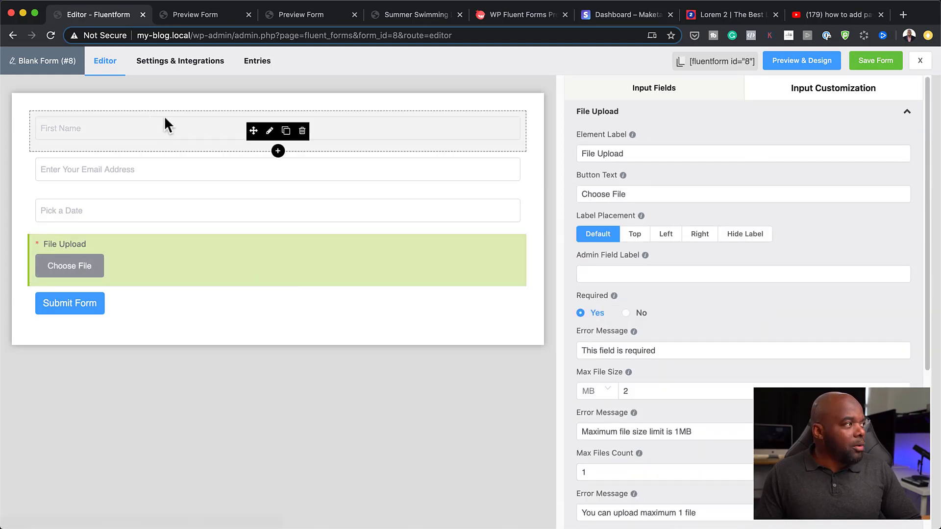
click(693, 95)
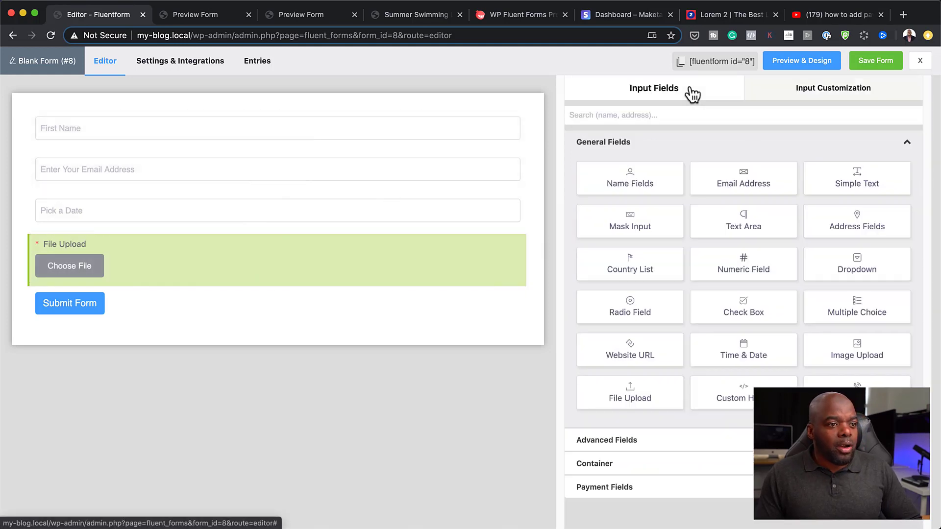
- Add a Phone/Mobile field under the file upload and set its default value to +44
drag(721, 389, 750, 431)
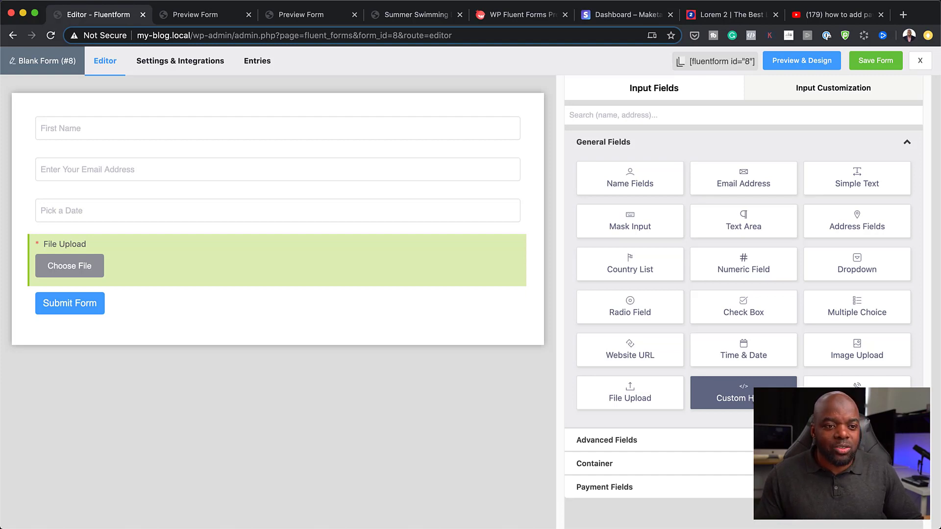
click(857, 392)
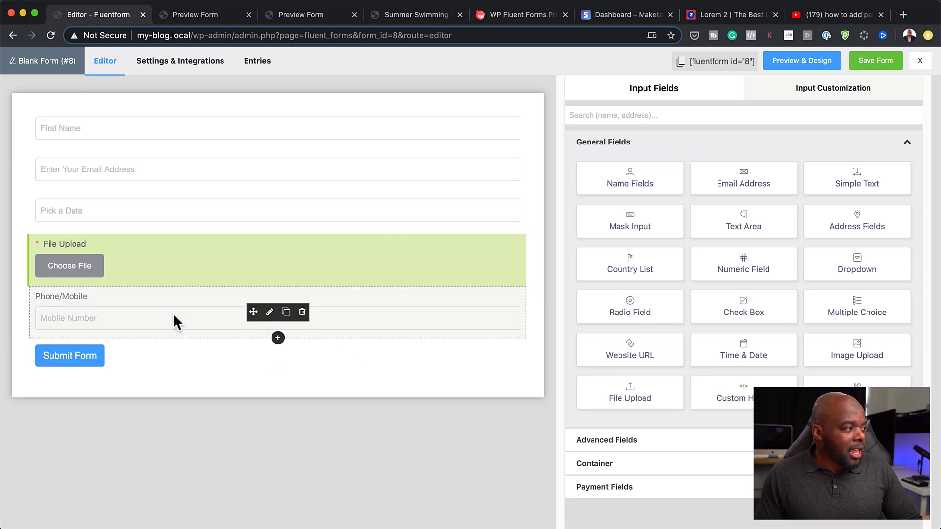
click(269, 313)
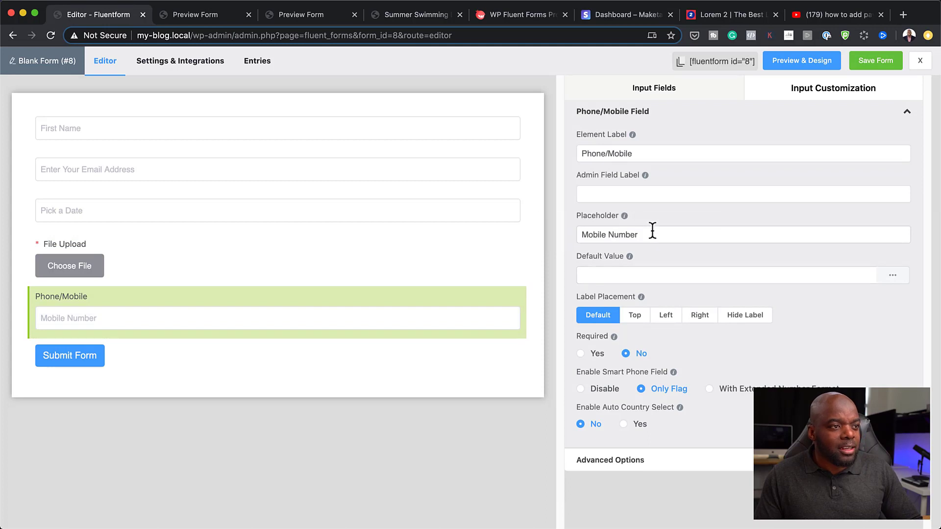
click(599, 276)
text(+44)
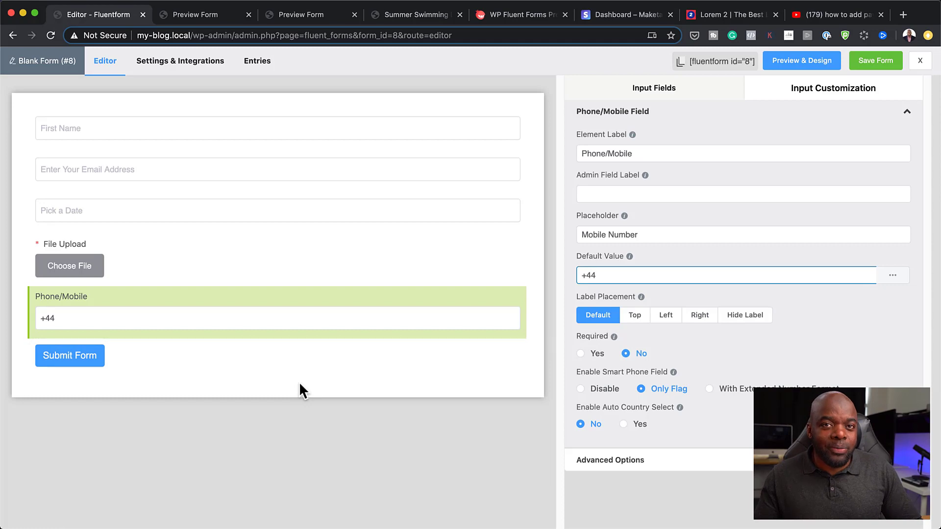
mouse_move(51, 320)
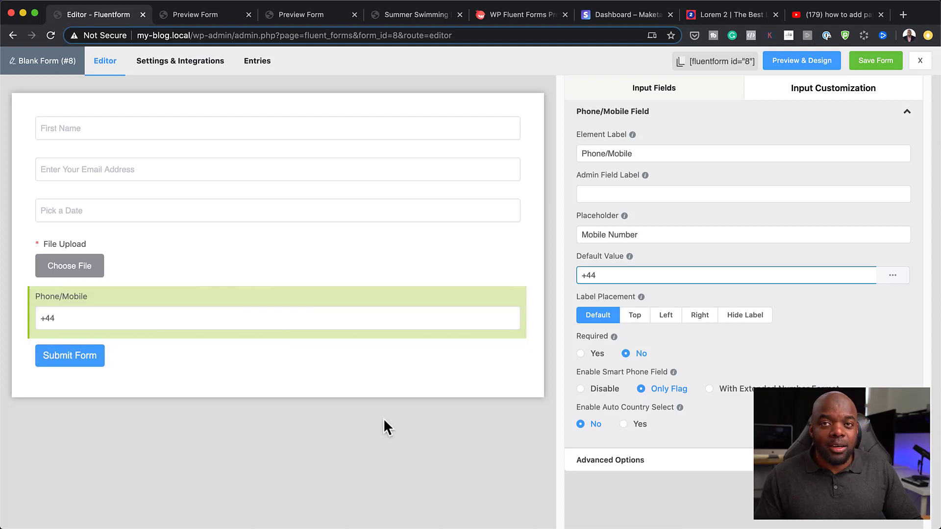
mouse_move(197, 343)
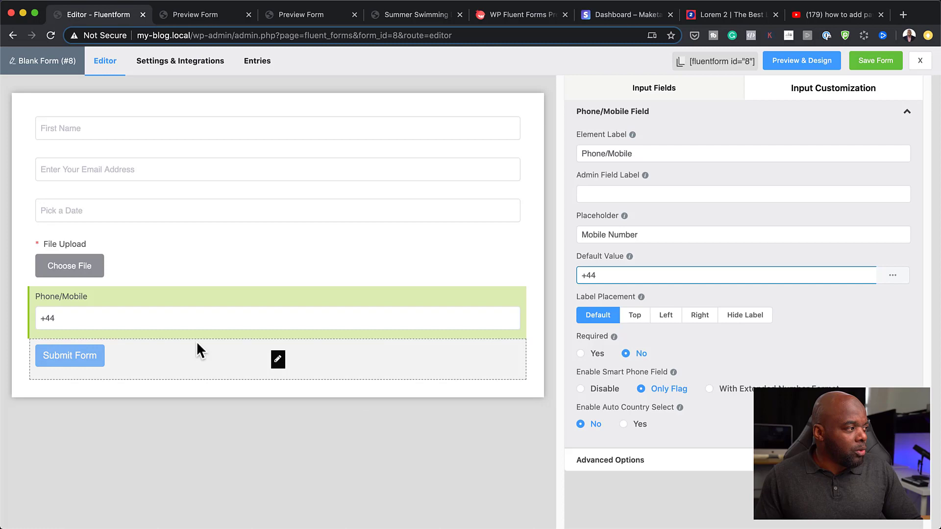
- Add a Radio field to the form, deleting the accidental duplicate
click(690, 95)
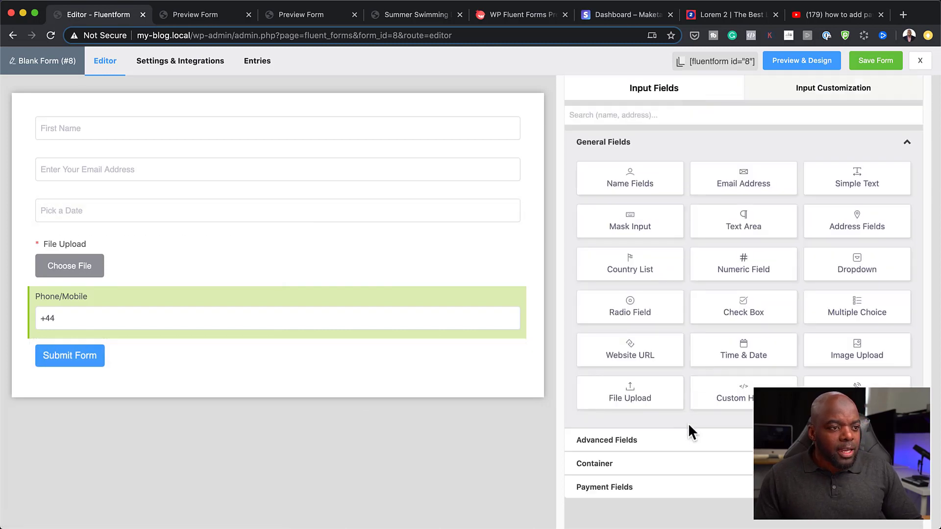
click(655, 313)
click(655, 313)
mouse_move(275, 369)
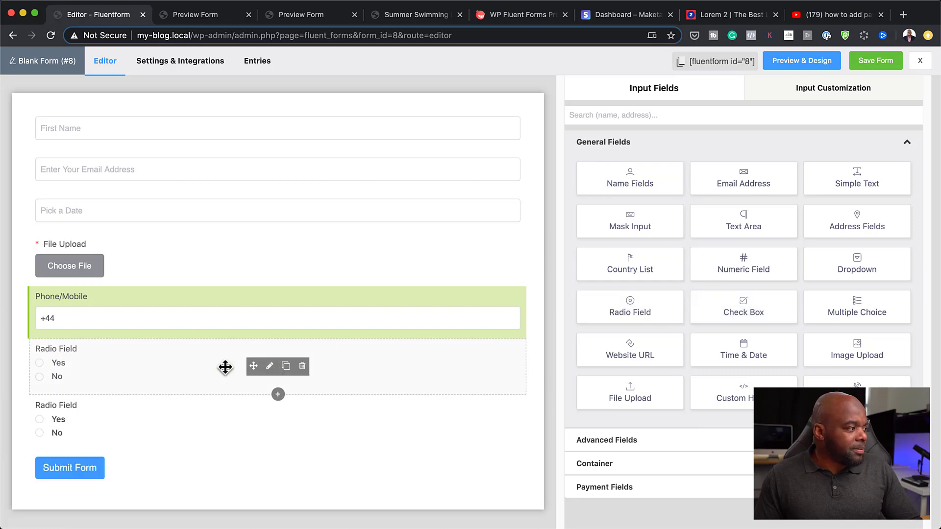
click(302, 366)
click(505, 198)
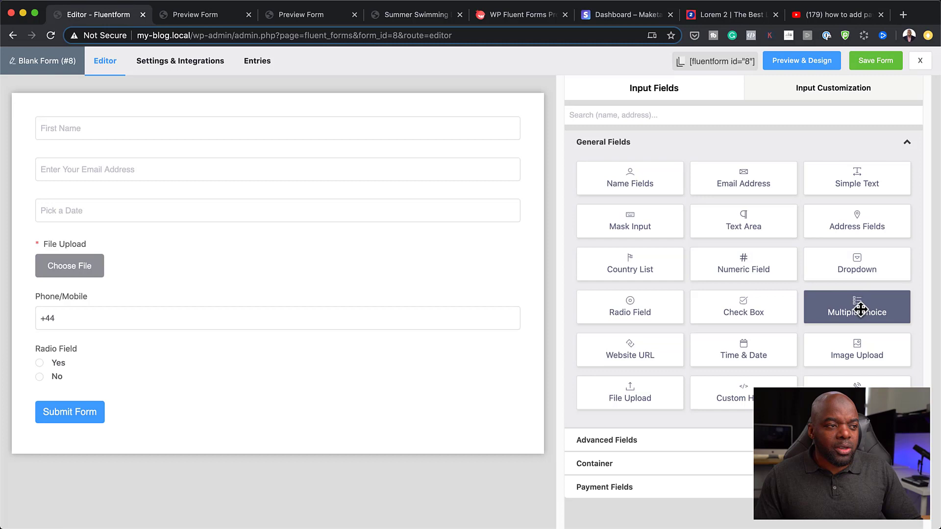
- Add a Multiselect labelled 'How many cars do I have' with options 1, 3 and Item 4
drag(860, 309, 511, 427)
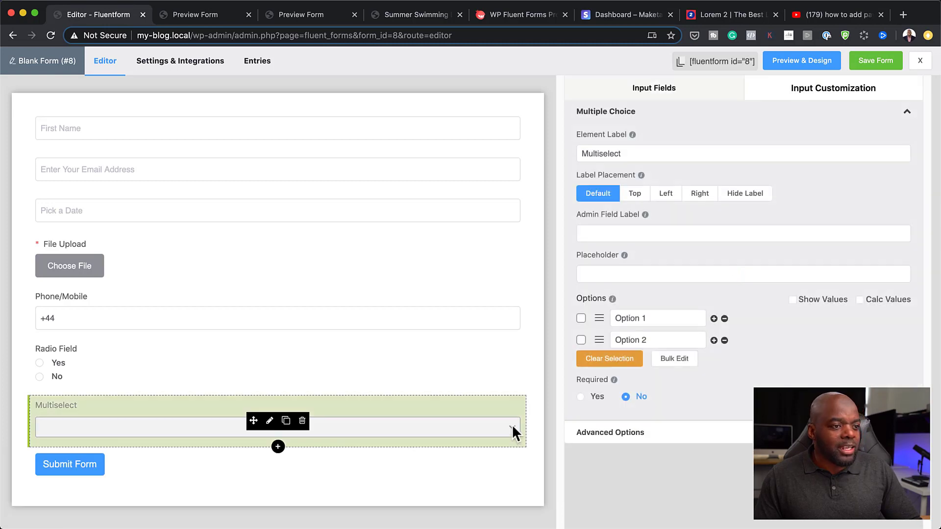
click(604, 233)
text(How many cars do I have)
triple_click(657, 319)
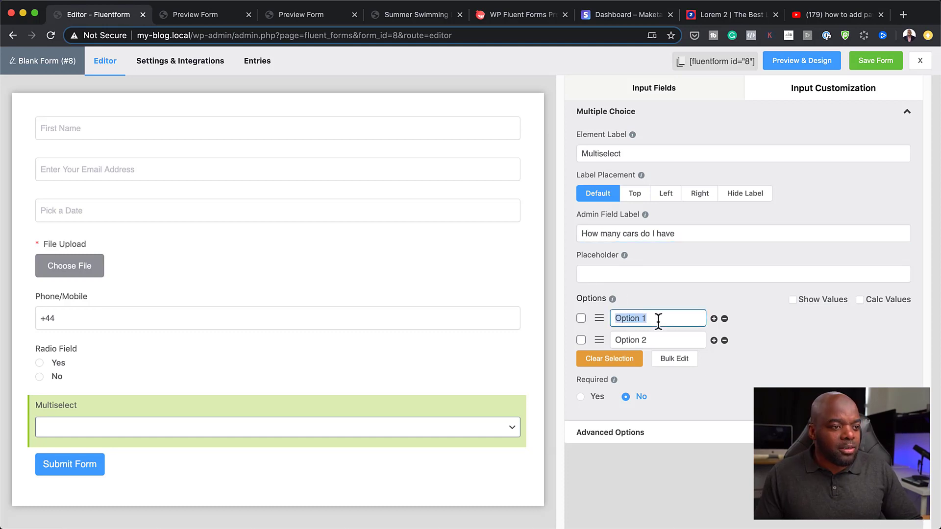
text(1)
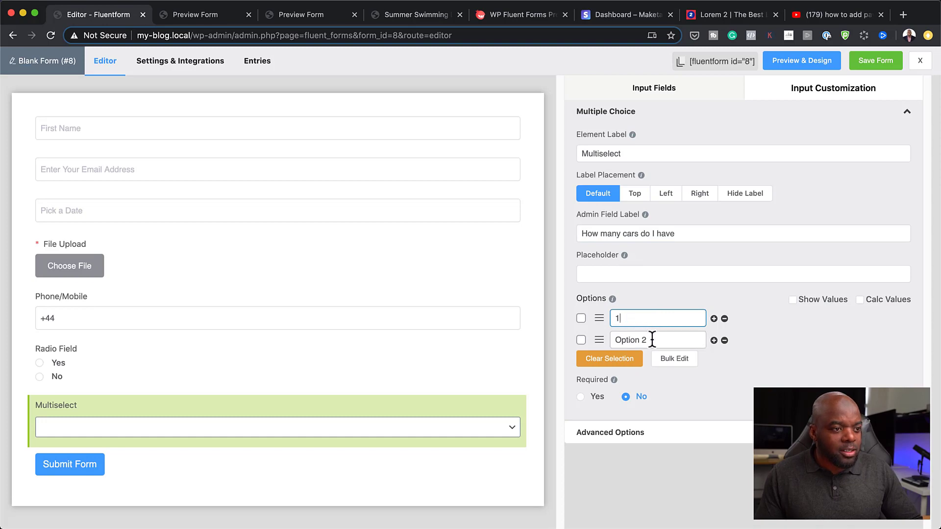
triple_click(653, 340)
text(3)
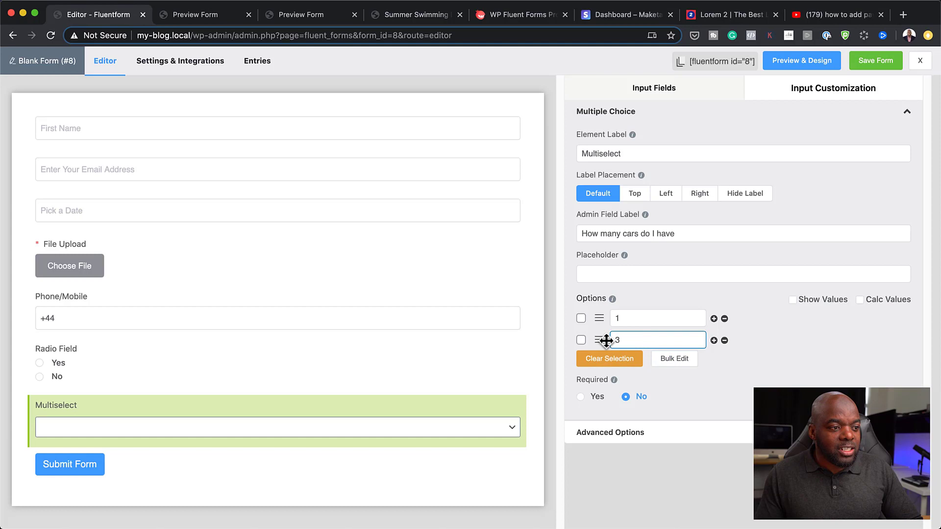
click(714, 340)
double_click(663, 363)
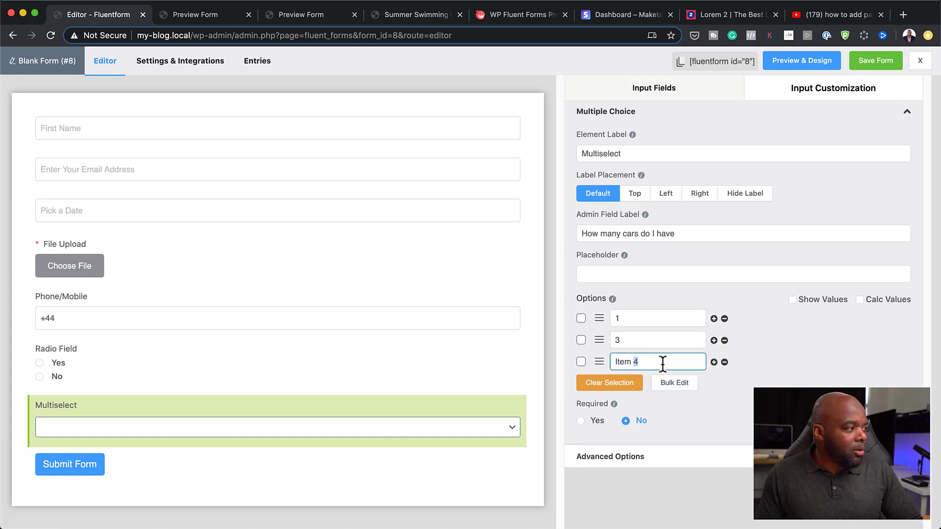
click(663, 362)
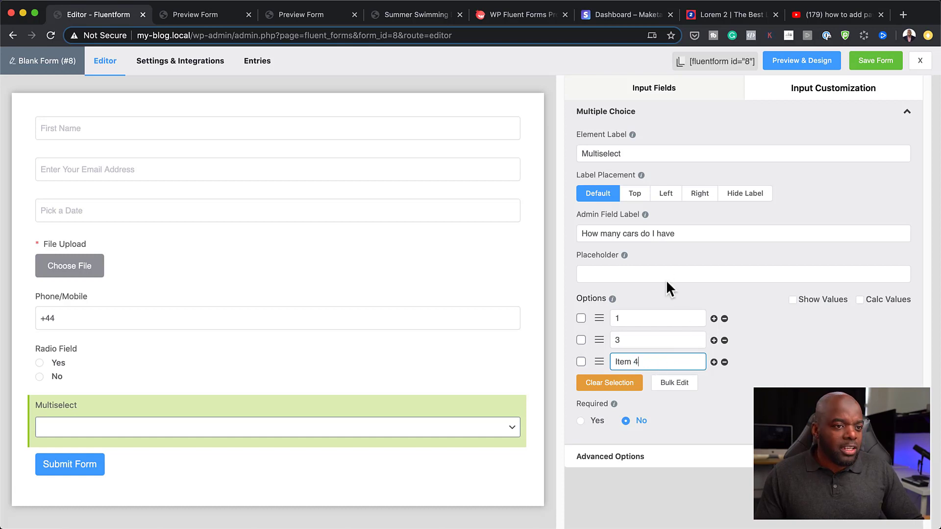
- Briefly show then hide the option values, and preview the form in a new tab
click(793, 300)
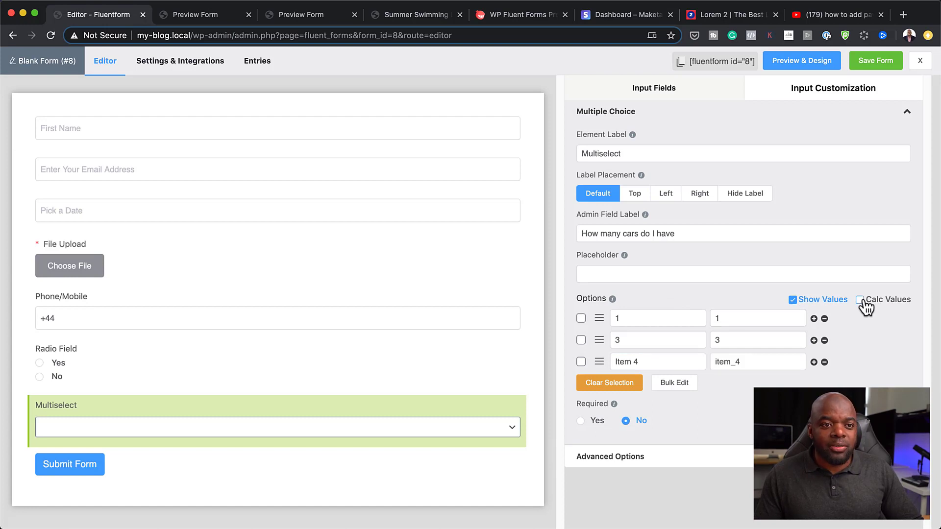
click(792, 300)
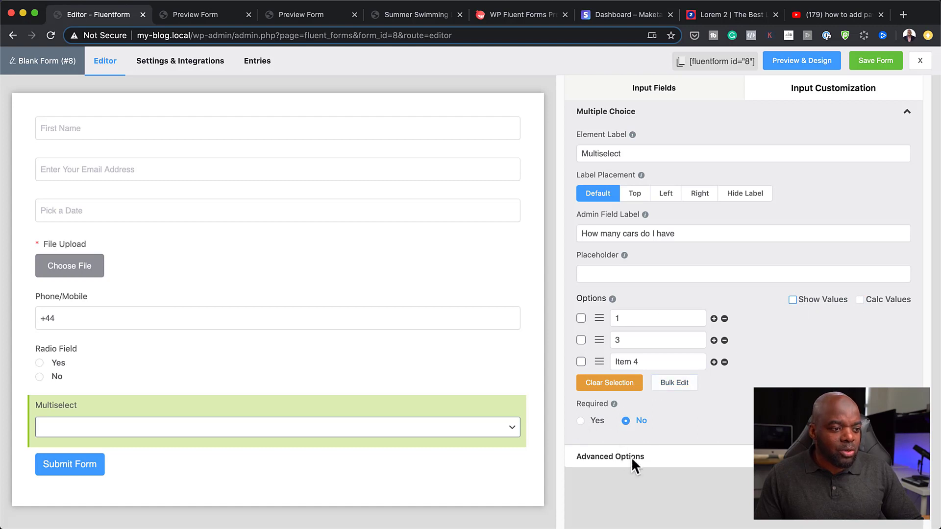
mouse_move(419, 431)
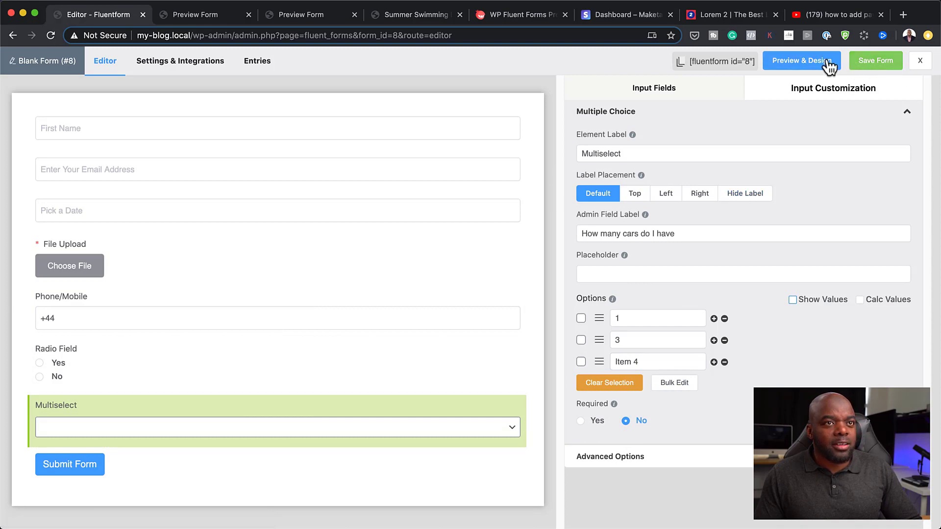
click(804, 60)
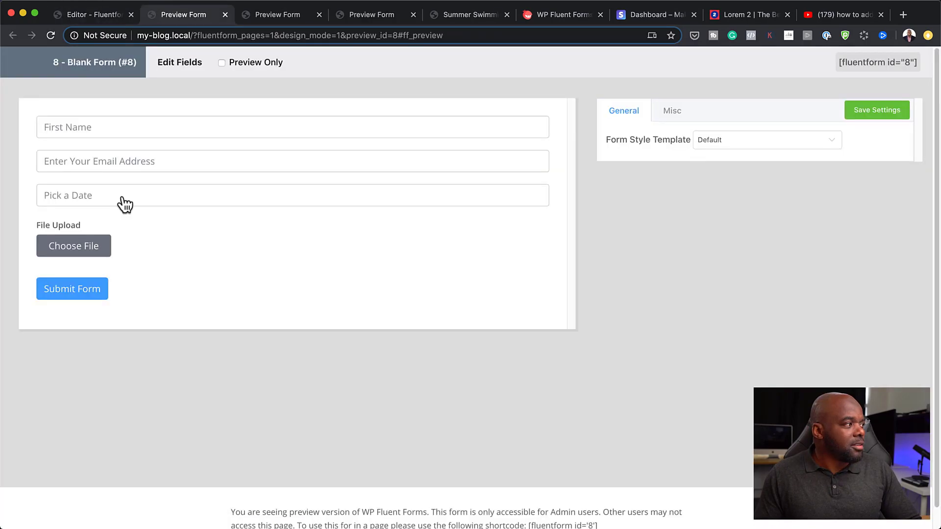
- Pick 24 April 2020 in the preview's date field, then save the form and reload the preview
click(123, 199)
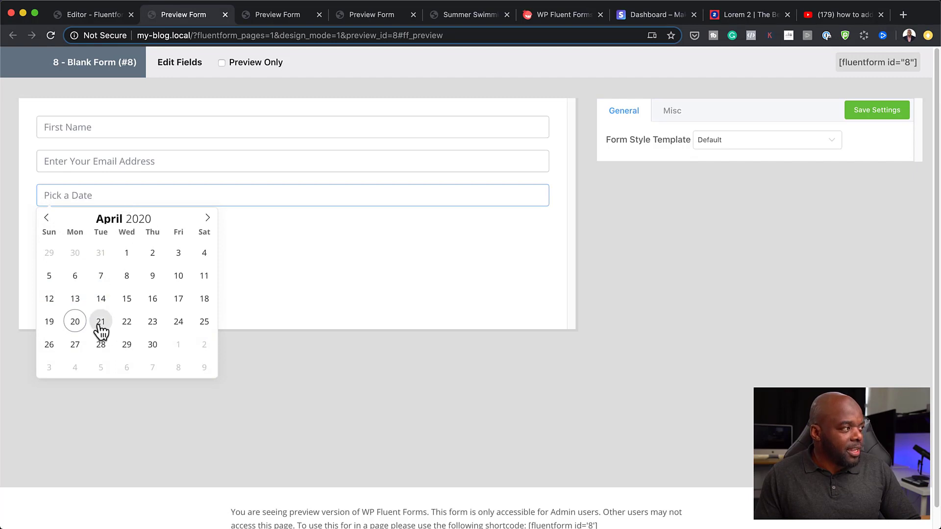
click(179, 323)
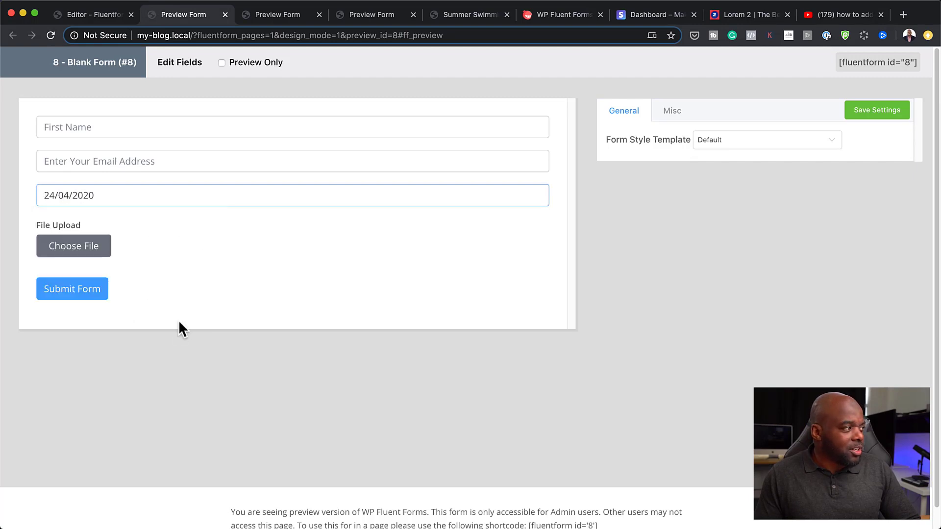
click(123, 14)
click(876, 61)
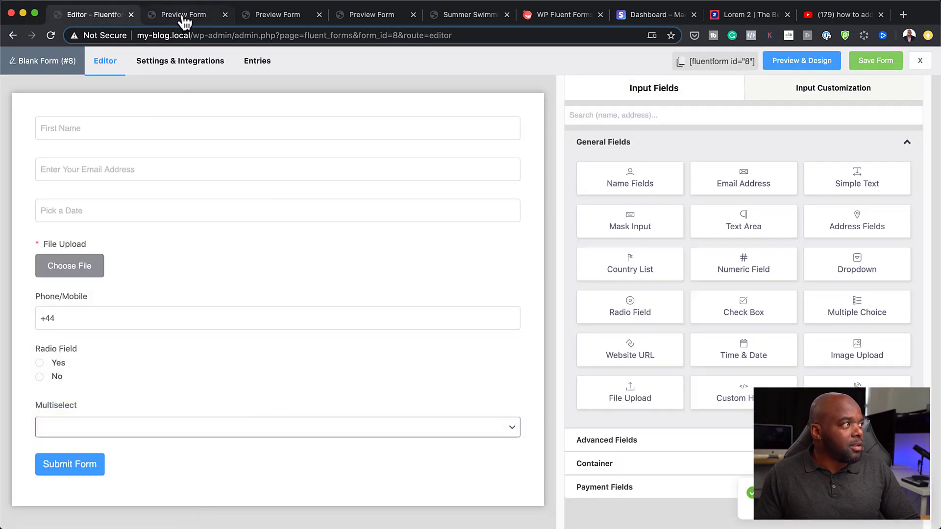
click(184, 15)
click(48, 34)
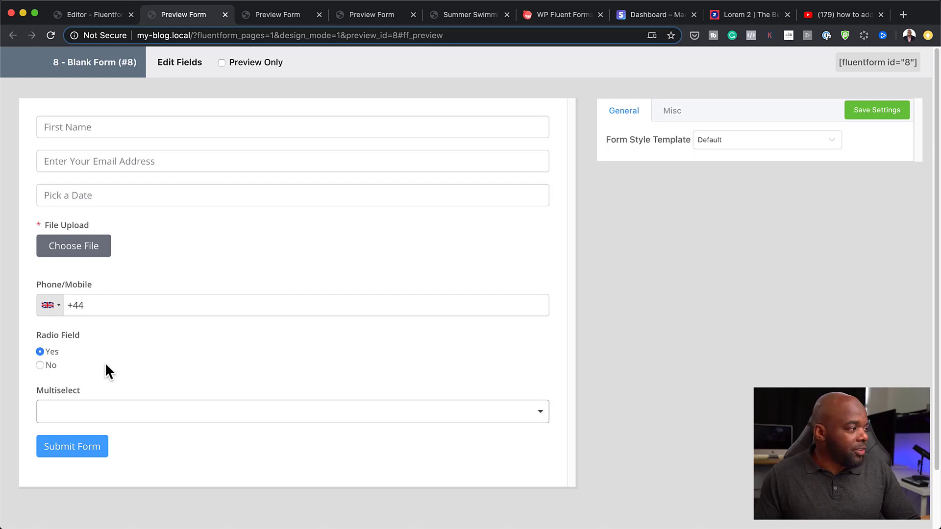
- In the preview, set the phone country to United States and select Multiselect options 1, 3 and Item 4
click(60, 309)
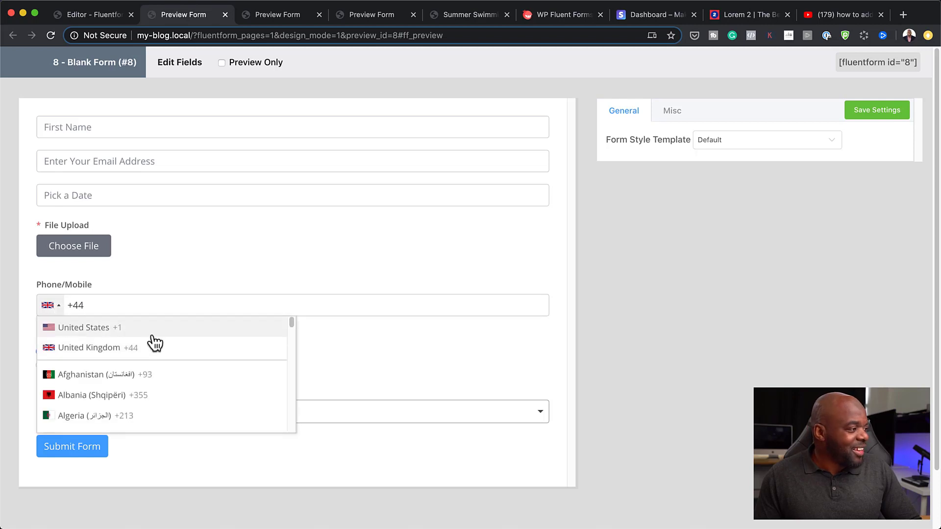
click(134, 327)
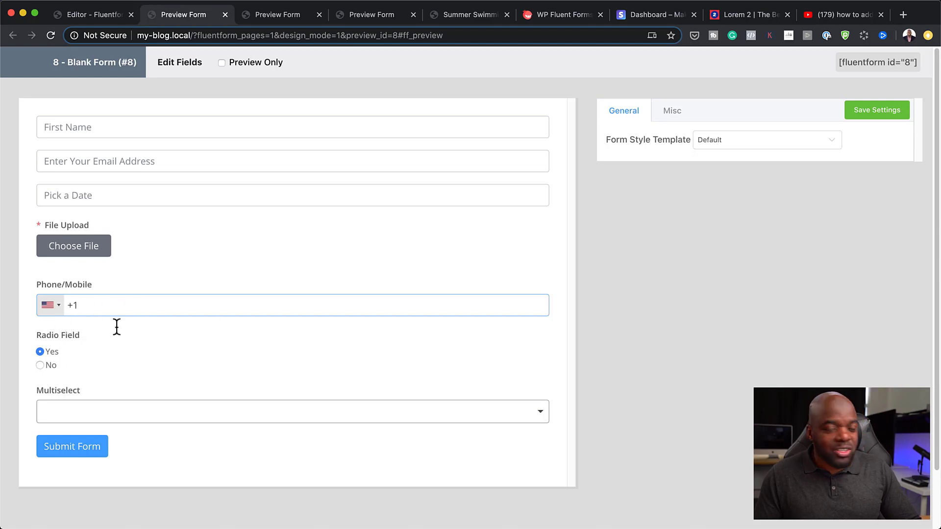
scroll(227, 326, down, 2)
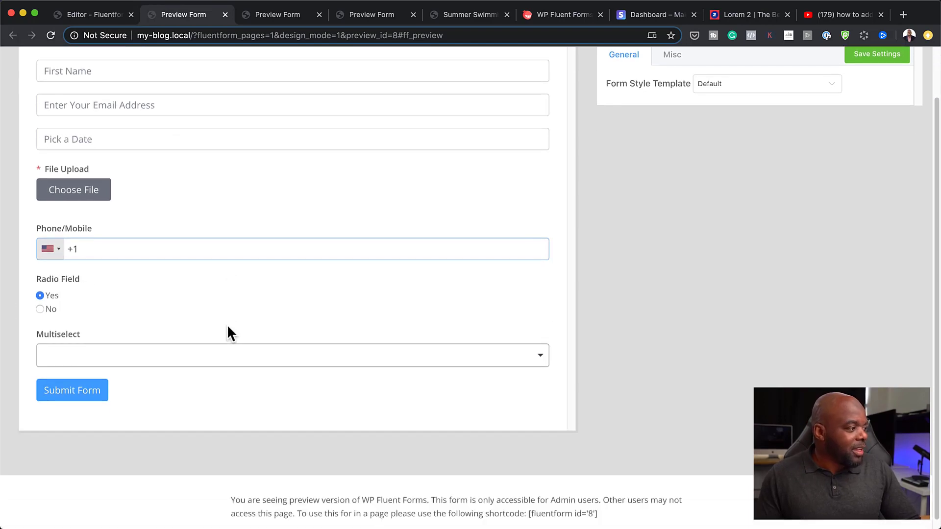
click(232, 360)
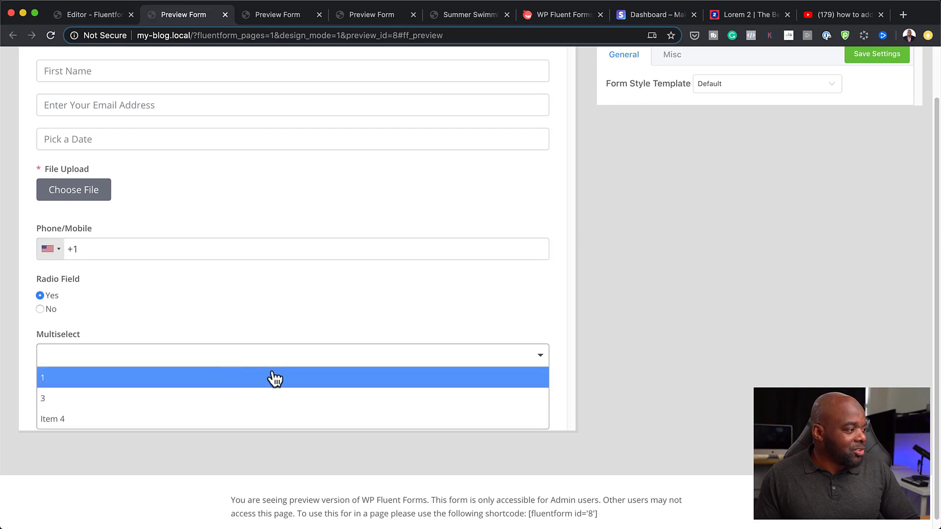
click(72, 381)
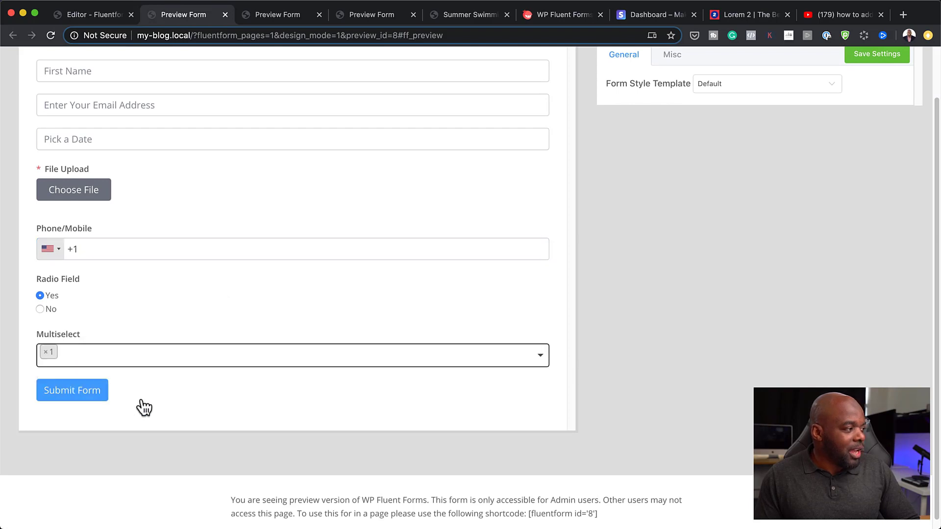
click(88, 356)
click(74, 399)
click(137, 355)
click(89, 419)
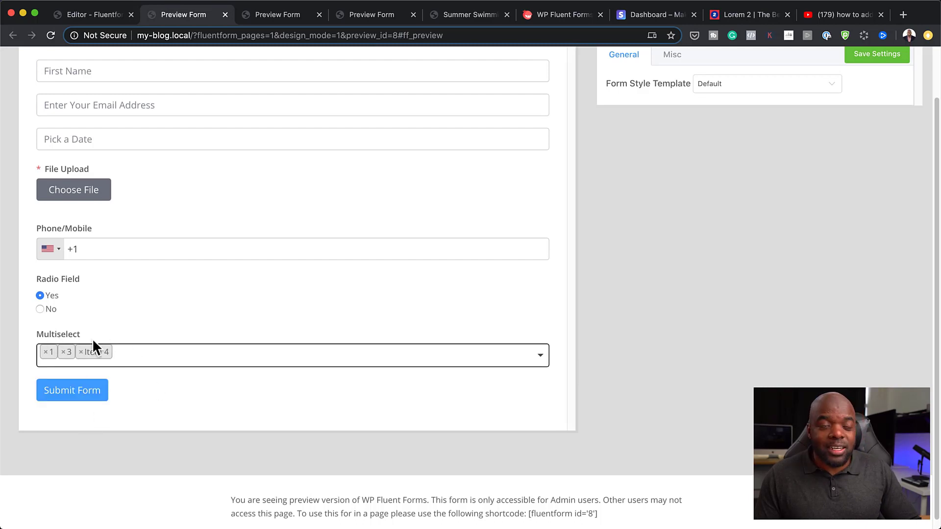
click(109, 21)
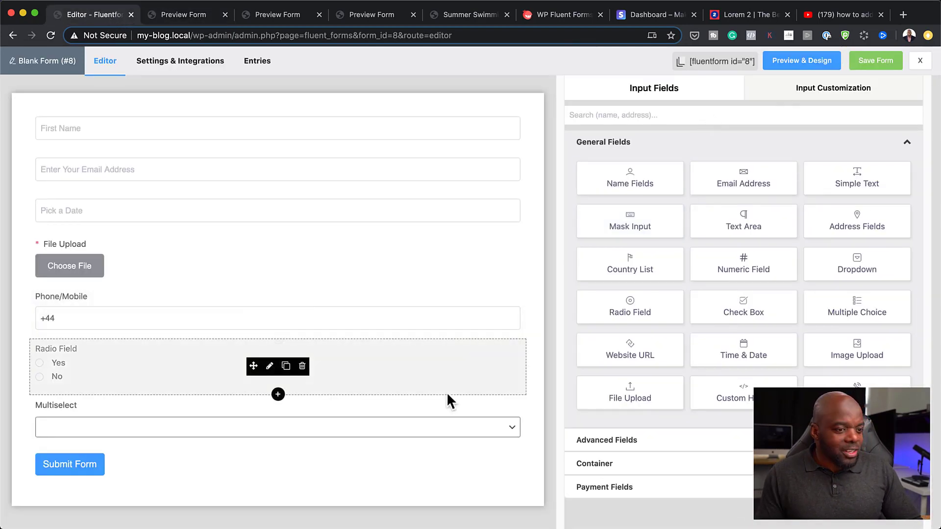
- Add a GDPR Agreement checkbox and place a Custom Submit Button at the form's end
click(666, 441)
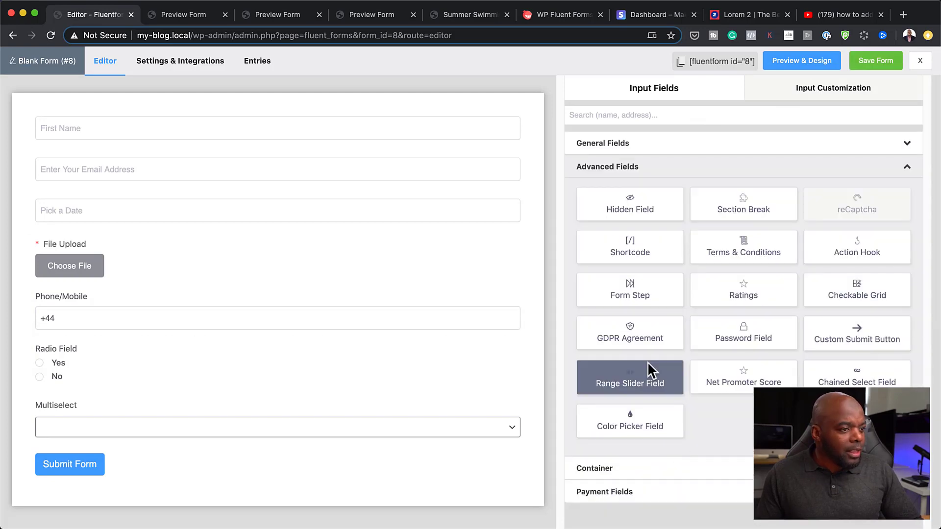
click(650, 341)
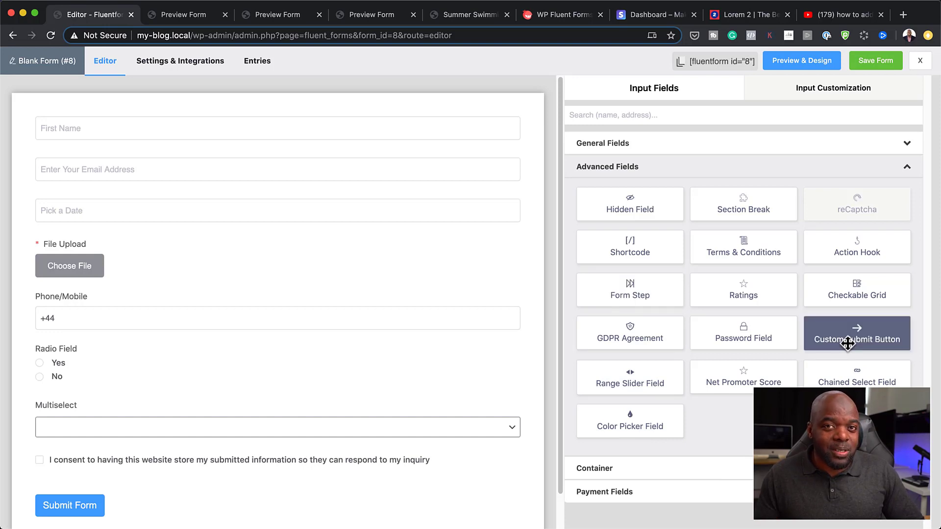
drag(876, 339, 510, 407)
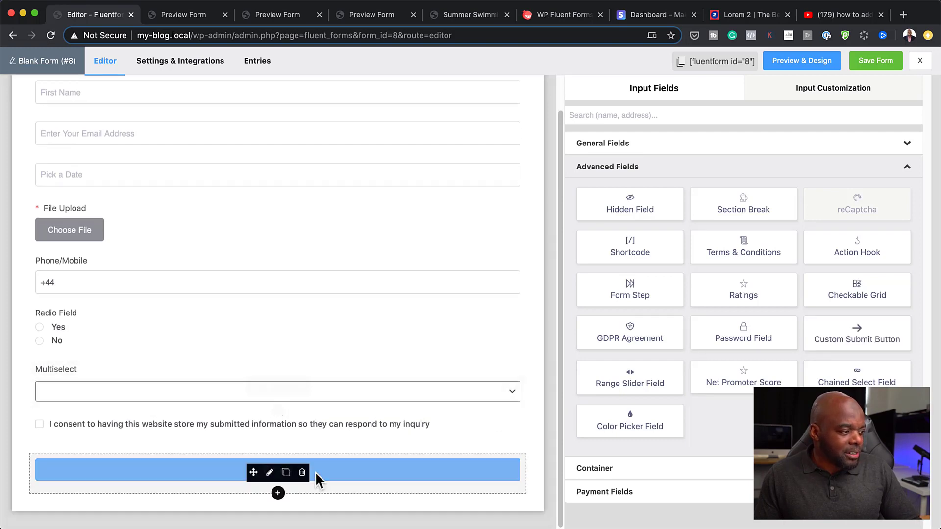
- Give the submit button's normal state a darker blue background and 50% minimum width
click(269, 473)
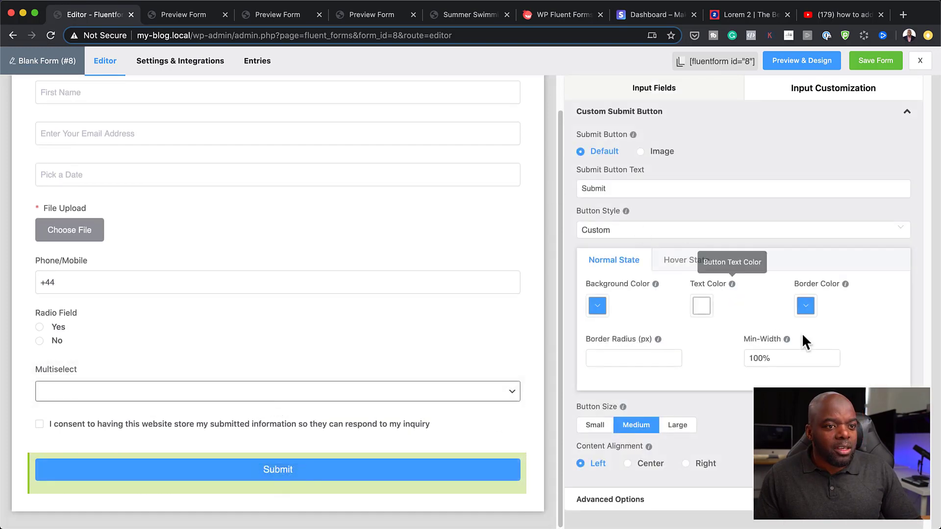
click(598, 306)
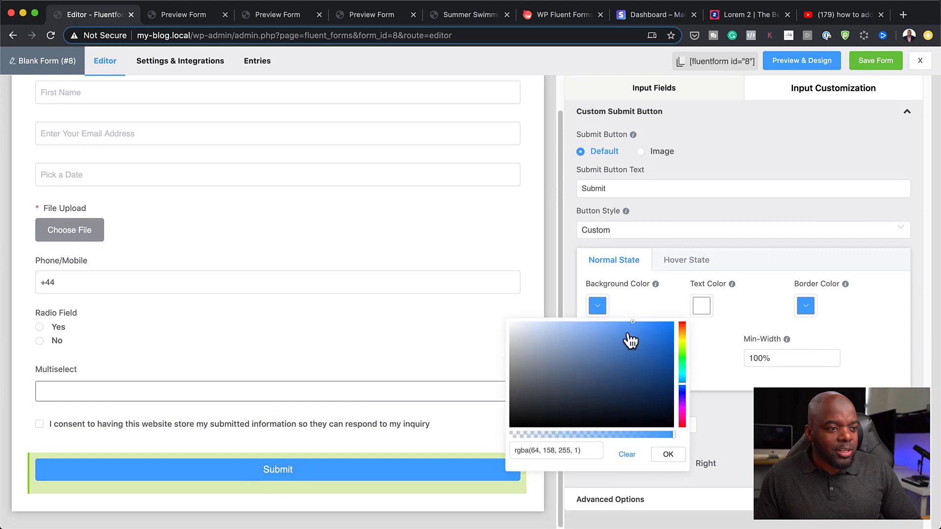
click(642, 331)
click(757, 358)
drag(759, 358, 737, 359)
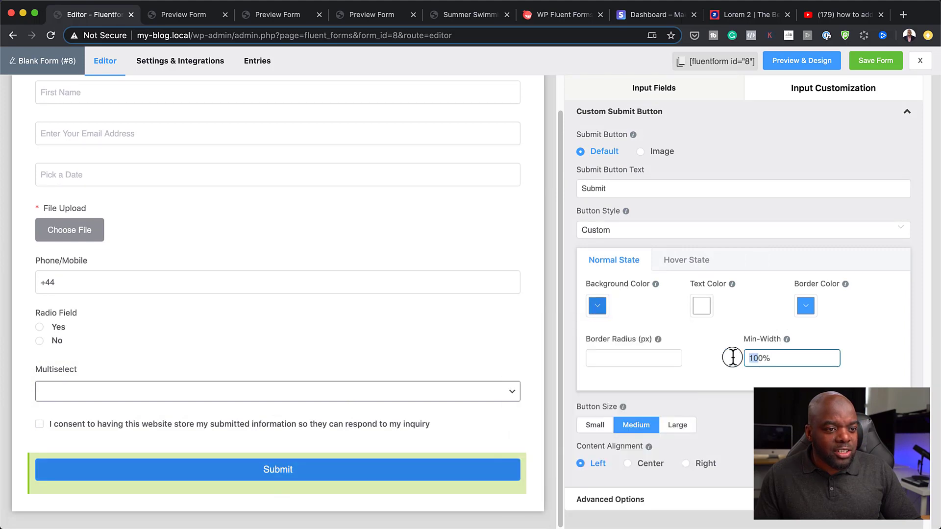
text(5)
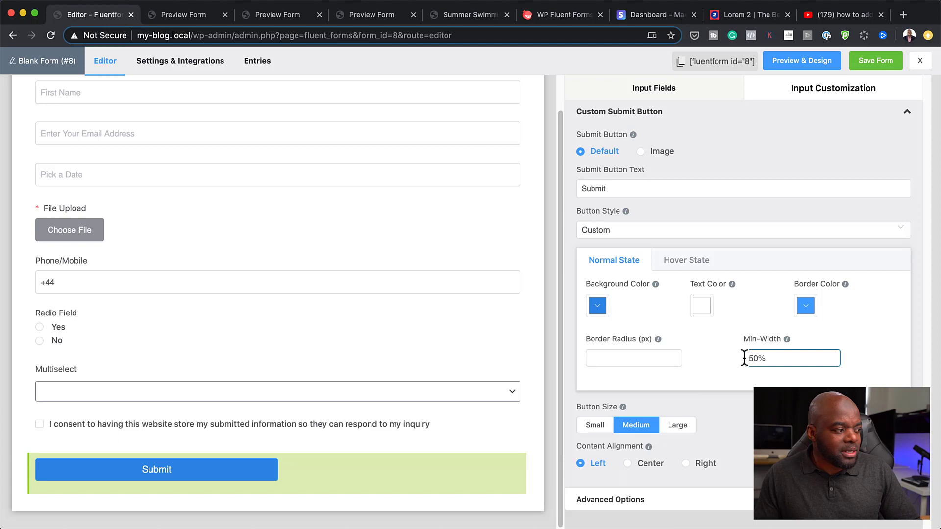
- Set the hover state's minimum width to 50%, leaving its background colour unchanged
click(701, 262)
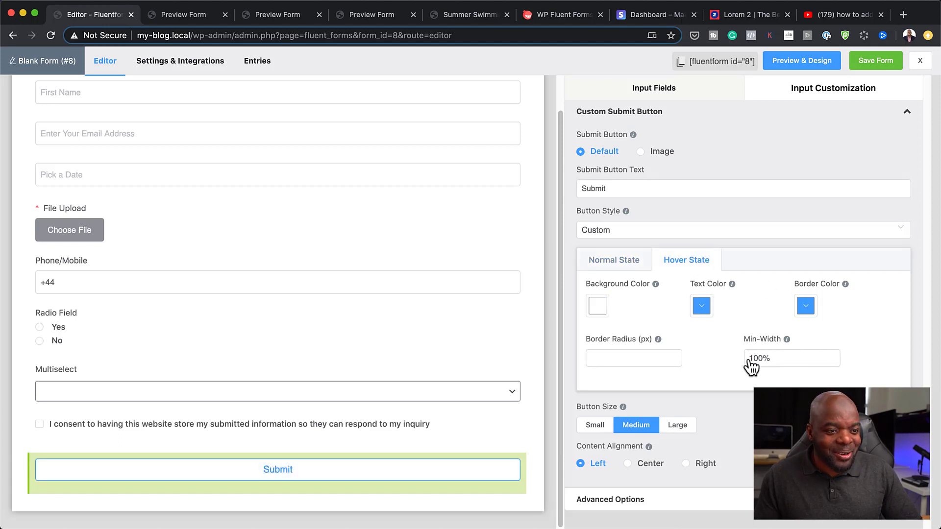
drag(757, 359, 733, 357)
text(5)
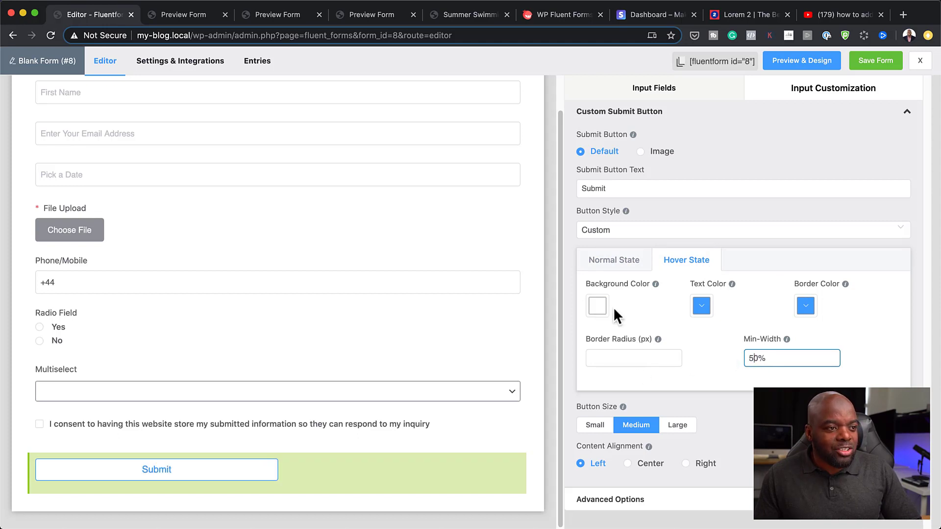
click(599, 309)
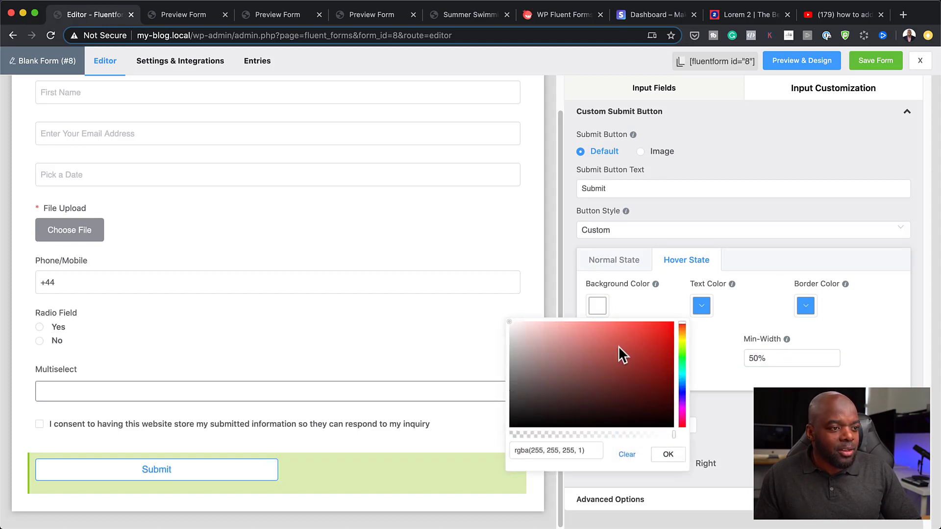
click(644, 300)
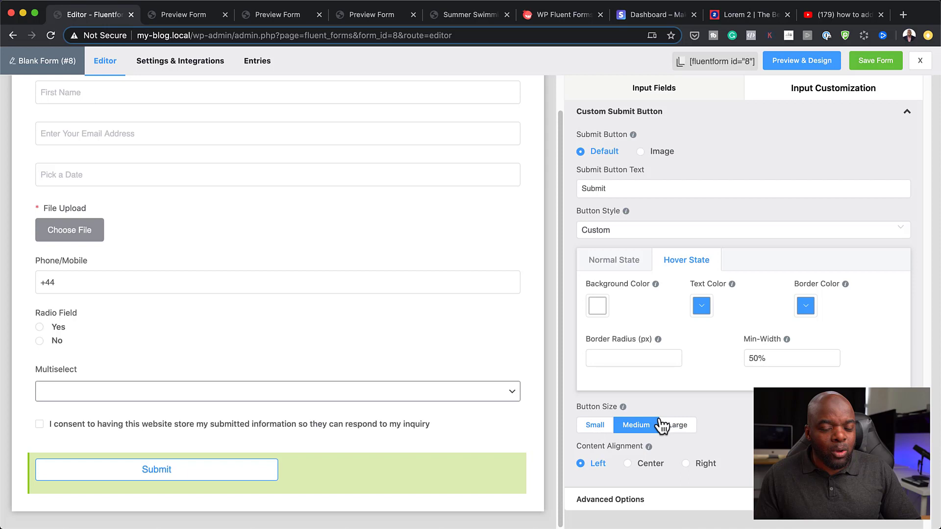
click(702, 91)
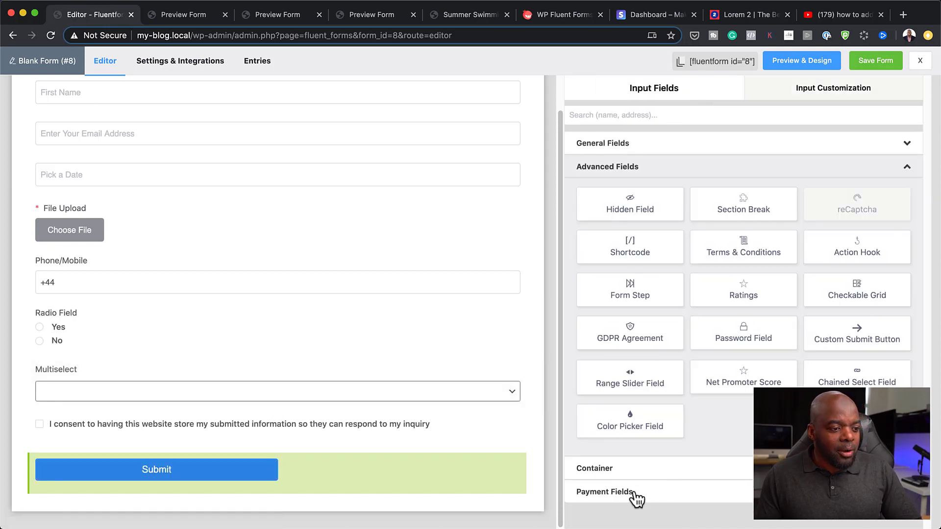
- Add a Payment Method and a Payment Item field, both positioned above Submit
click(631, 492)
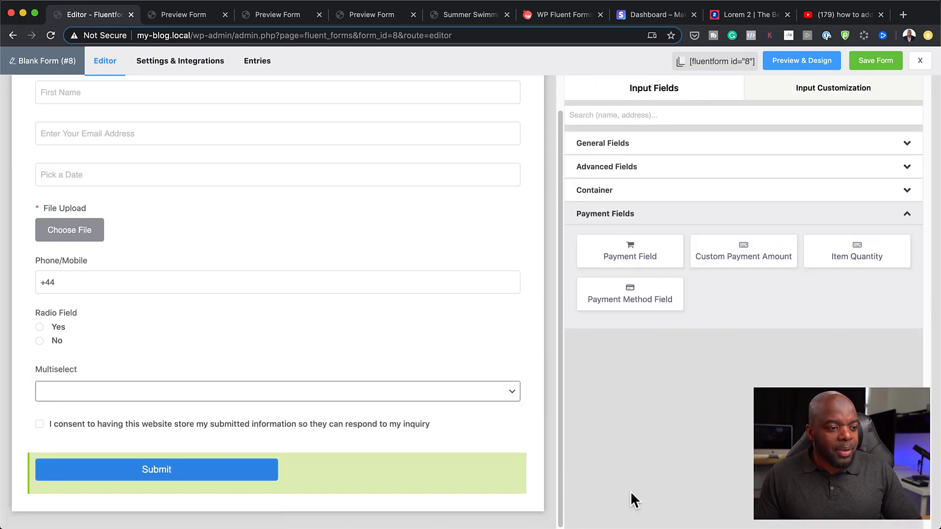
click(655, 297)
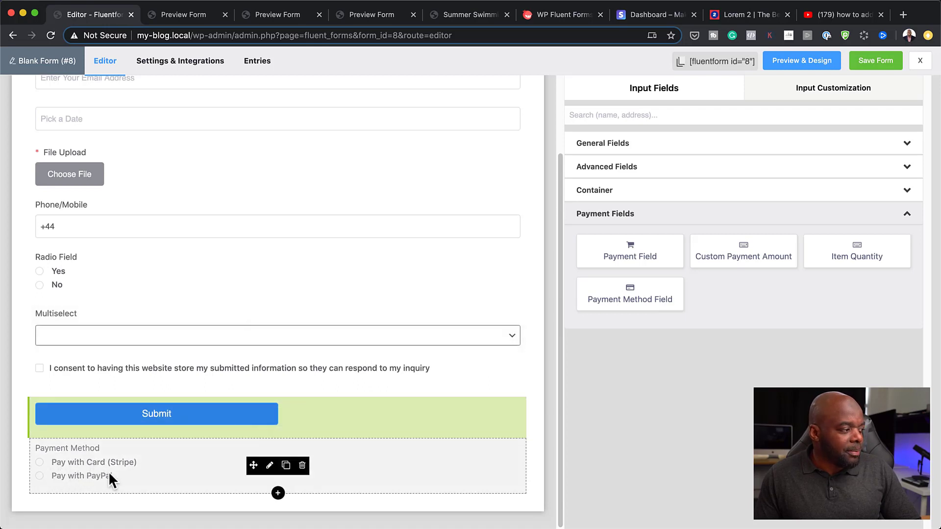
drag(252, 466, 255, 400)
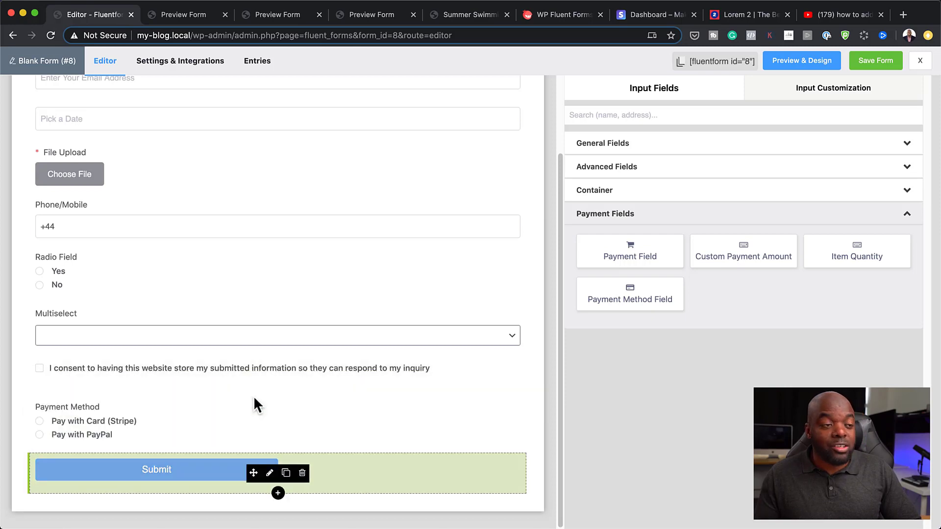
click(643, 256)
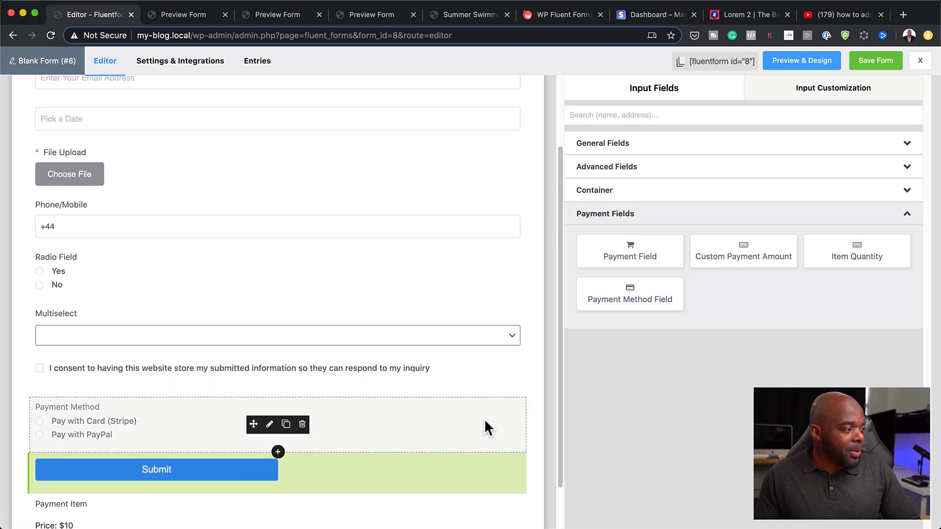
scroll(485, 419, down, 2)
drag(253, 470, 252, 378)
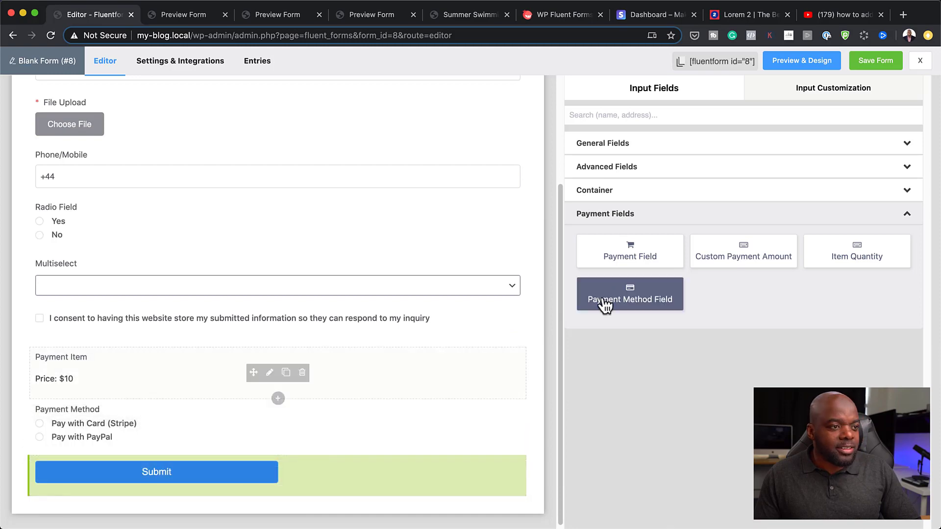
- Edit the Payment Item's amount and set its Product Display Type to Radio Selection
click(271, 375)
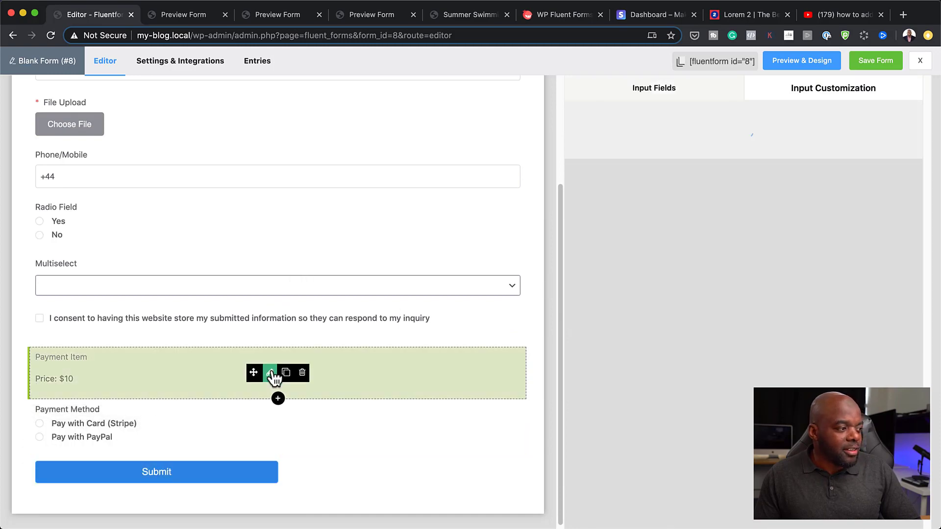
double_click(601, 321)
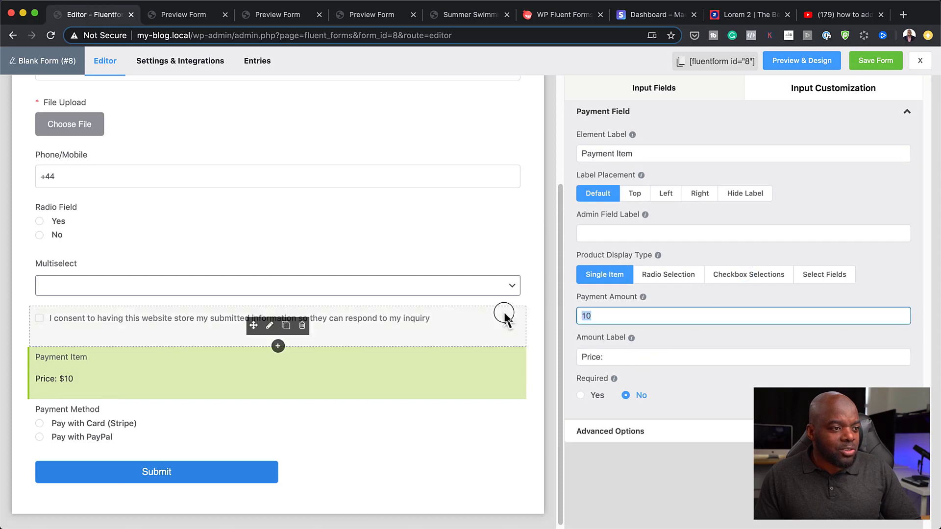
text(99)
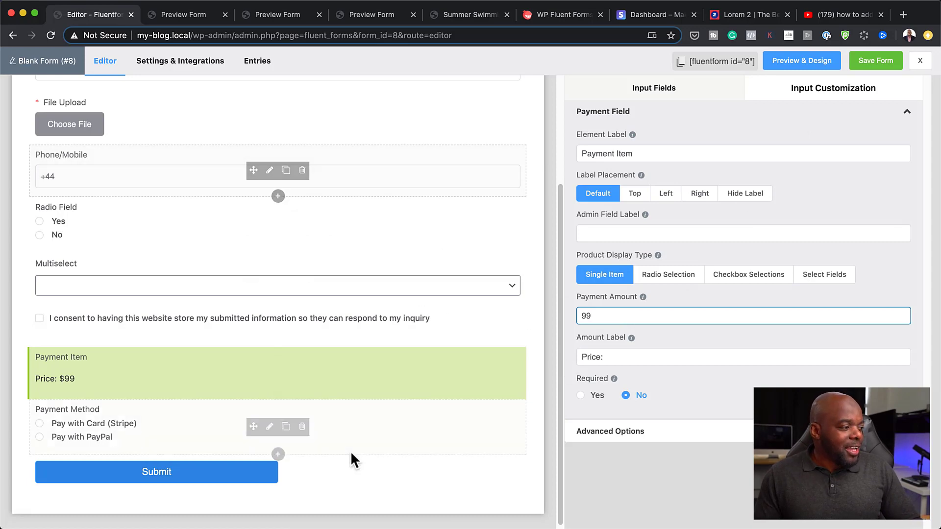
click(684, 285)
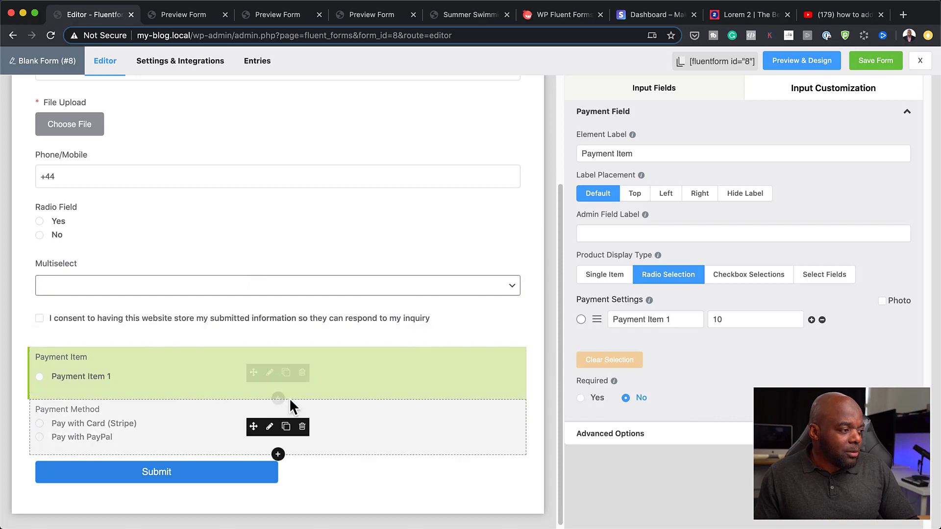
- Trash and confirm removal of Payment Item, Payment Method and Radio Field, then save the form
click(302, 372)
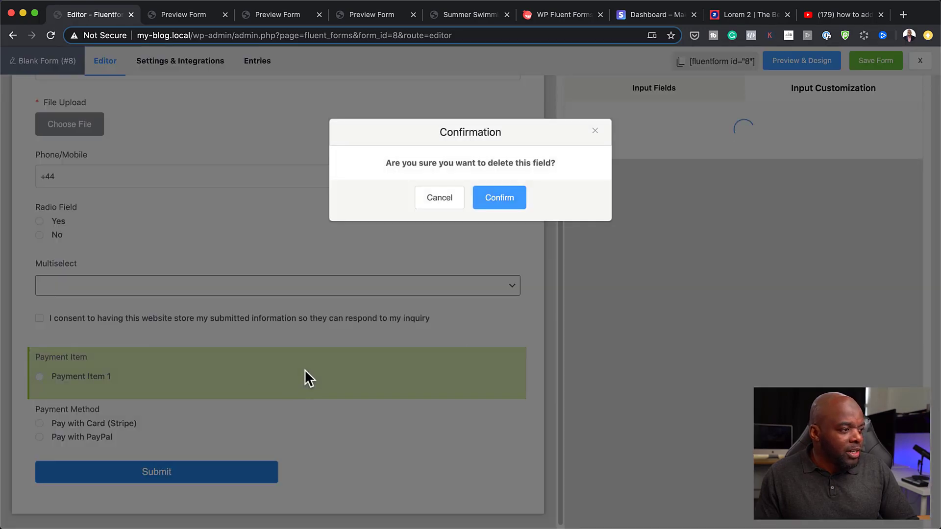
click(495, 197)
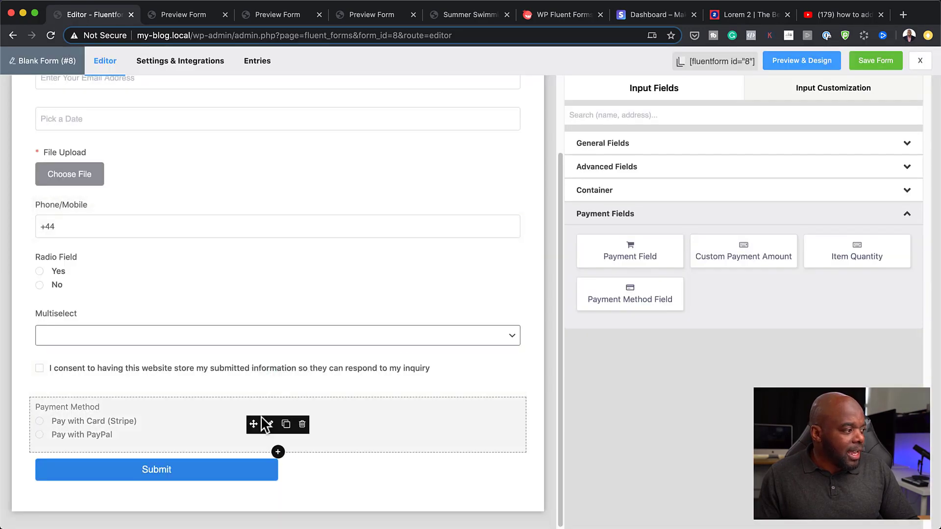
click(302, 425)
click(498, 199)
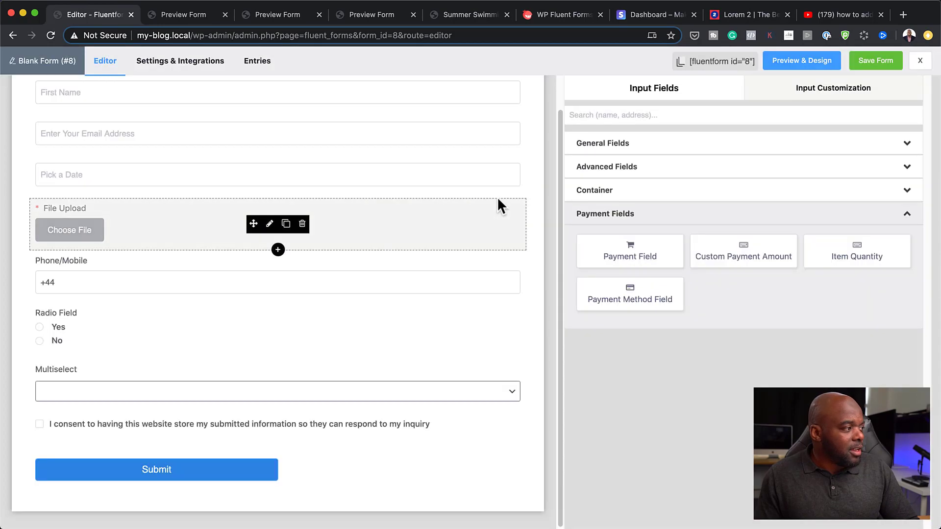
click(302, 330)
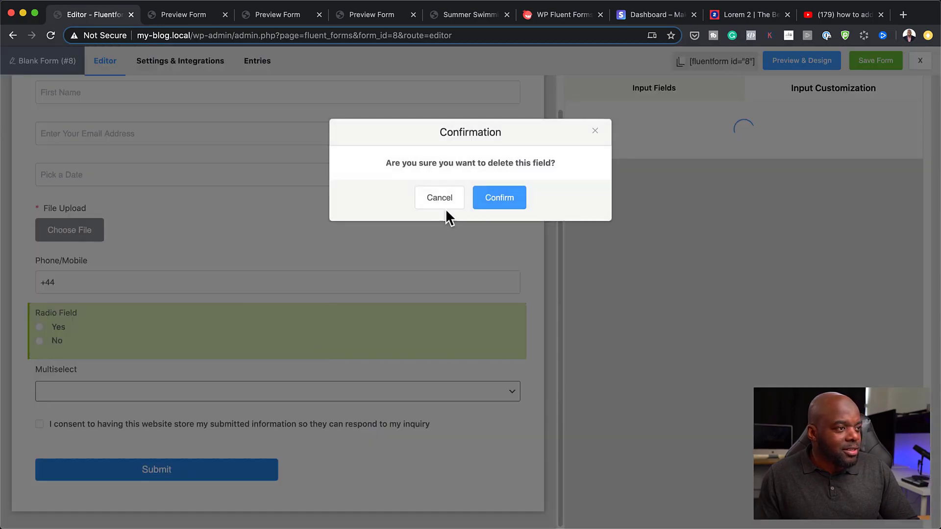
click(487, 201)
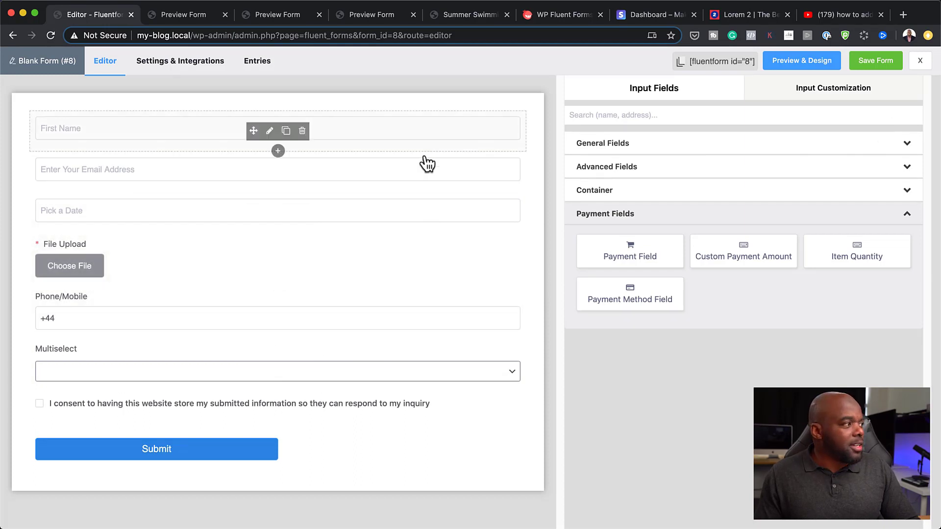
click(894, 71)
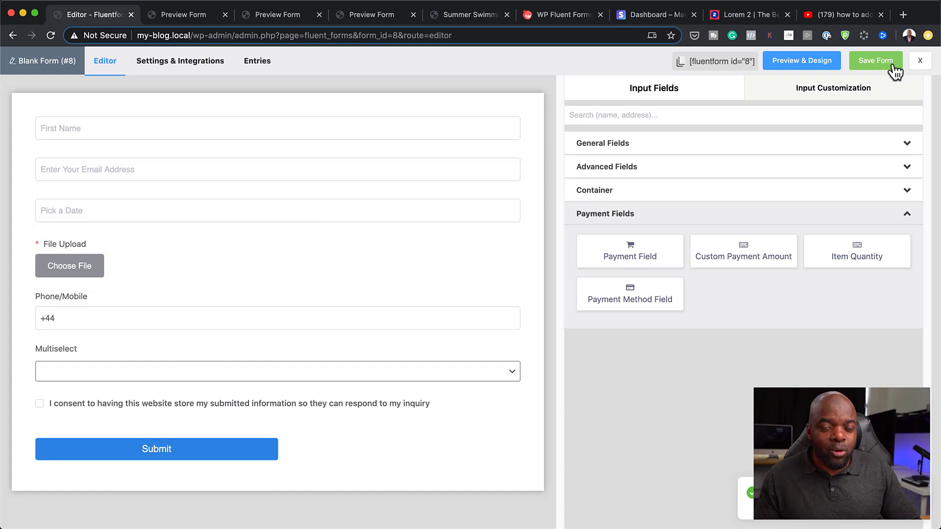
- Copy the [fluentform id="8"] shortcode, check the preview, resave, and go back to All Forms
click(686, 68)
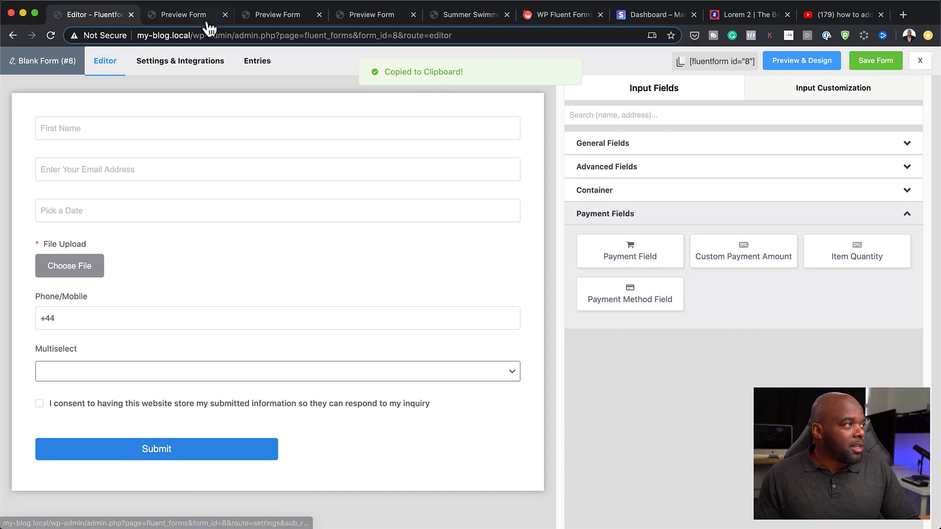
click(190, 15)
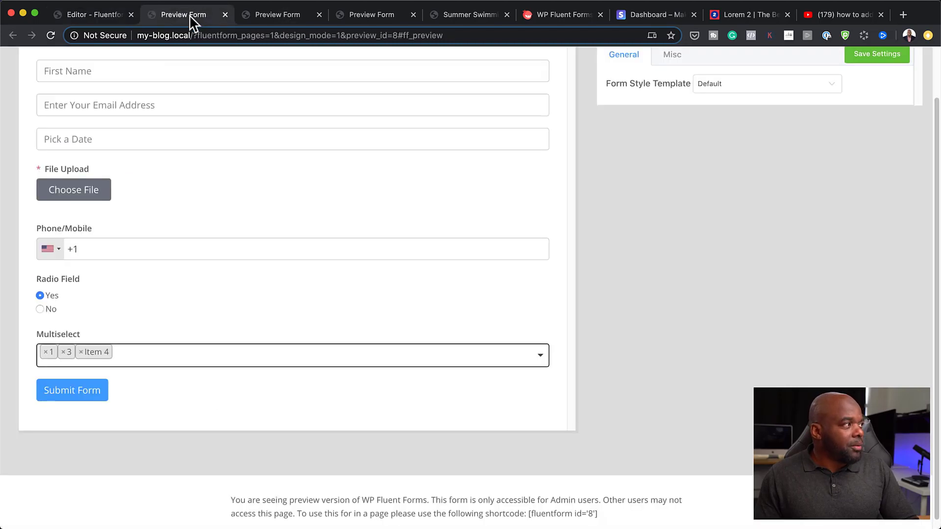
click(102, 16)
click(886, 62)
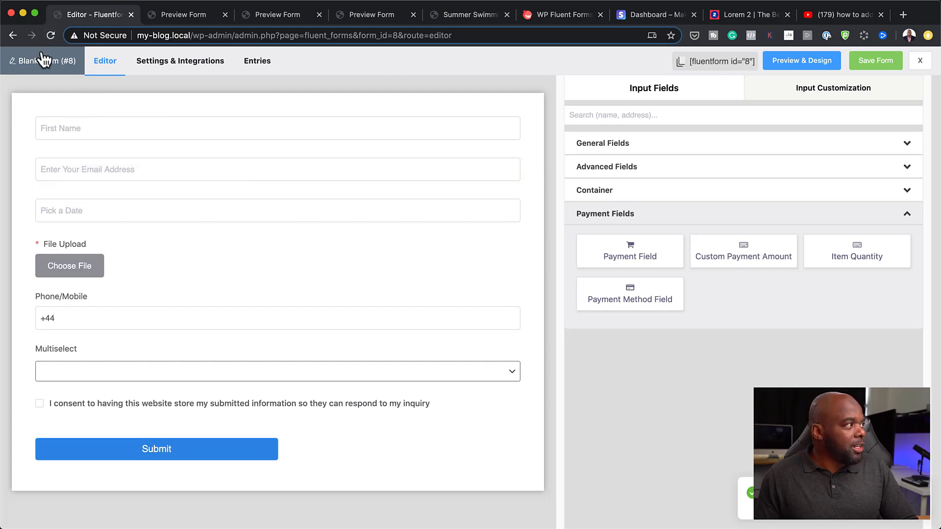
click(13, 36)
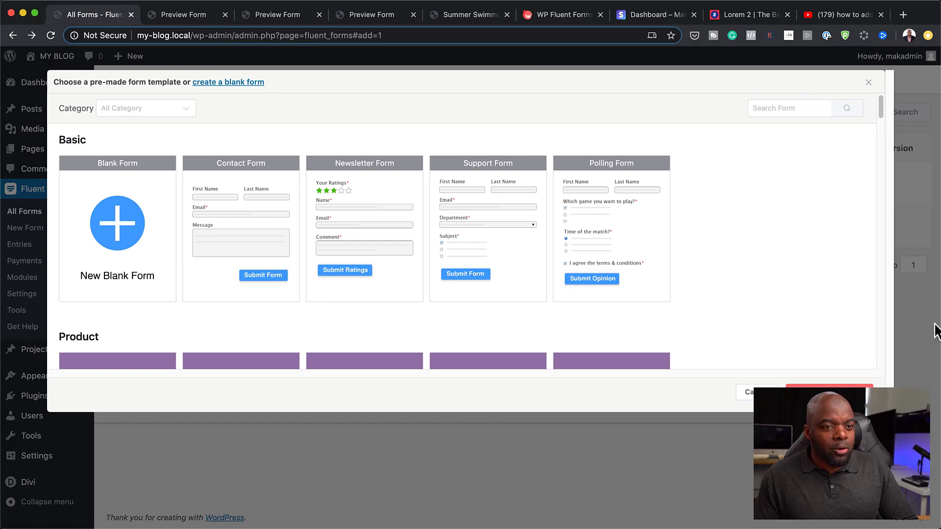
- Close the template chooser, visit All Entries dismissing its form picker, then open Payments
click(745, 392)
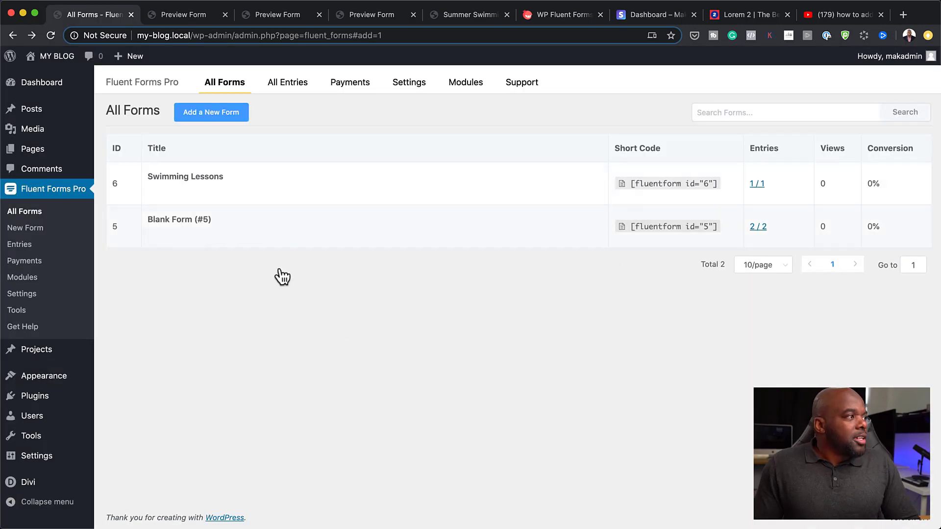
click(304, 88)
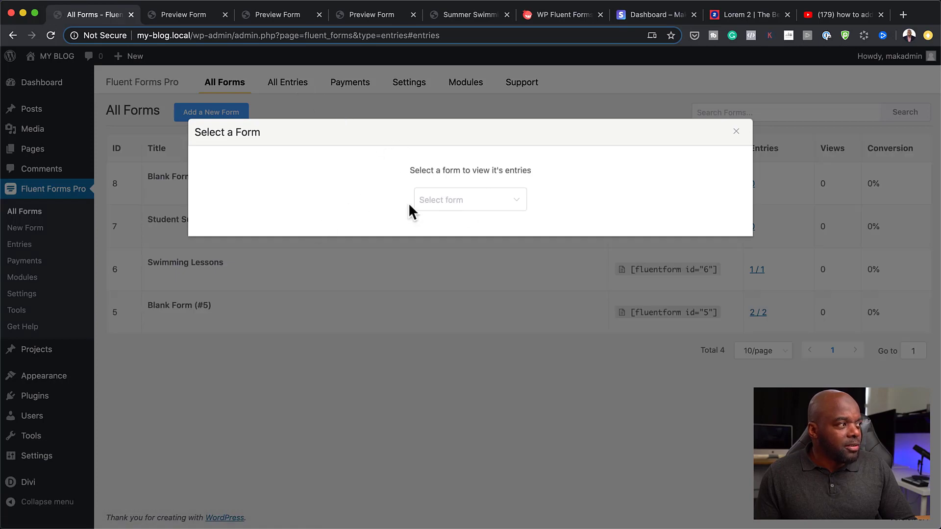
click(490, 210)
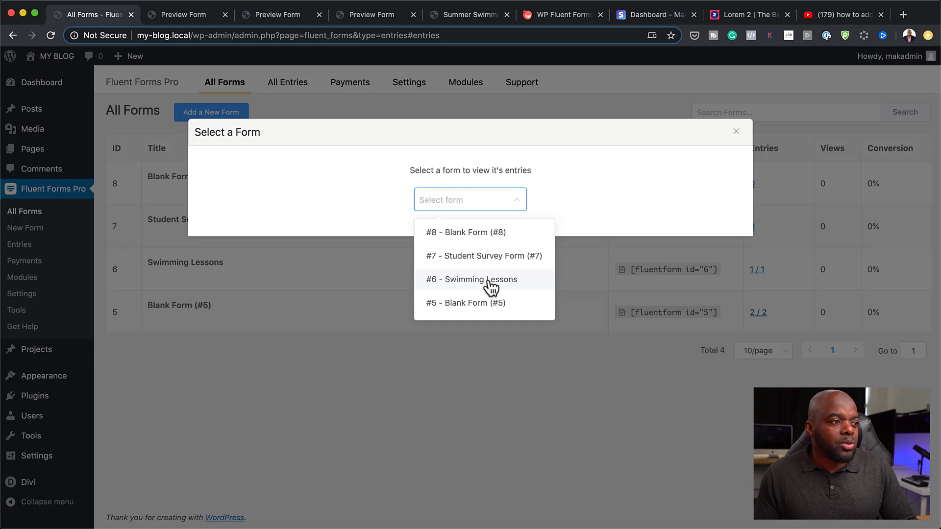
click(584, 393)
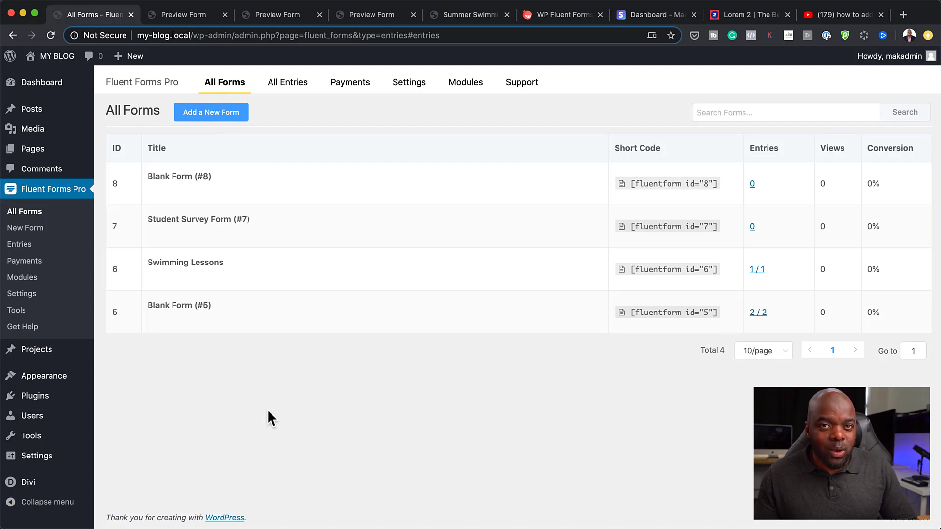
mouse_move(160, 312)
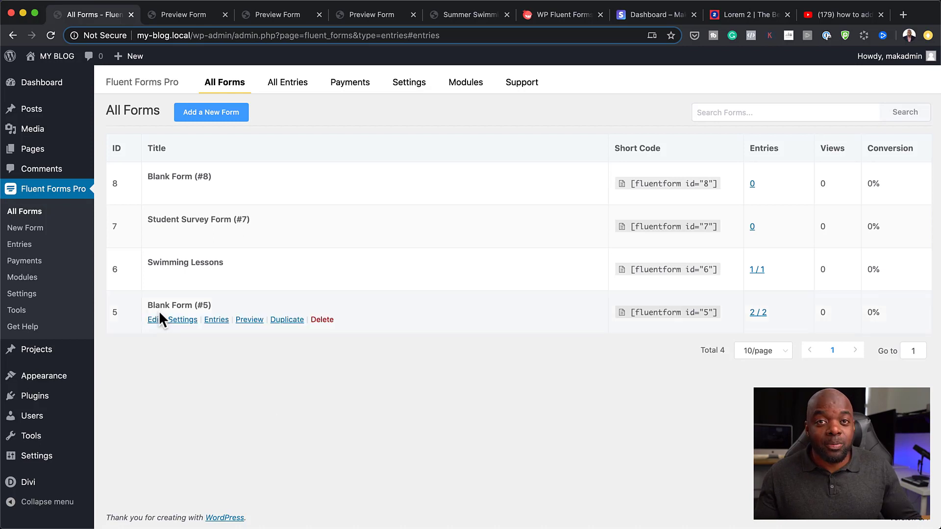
click(356, 80)
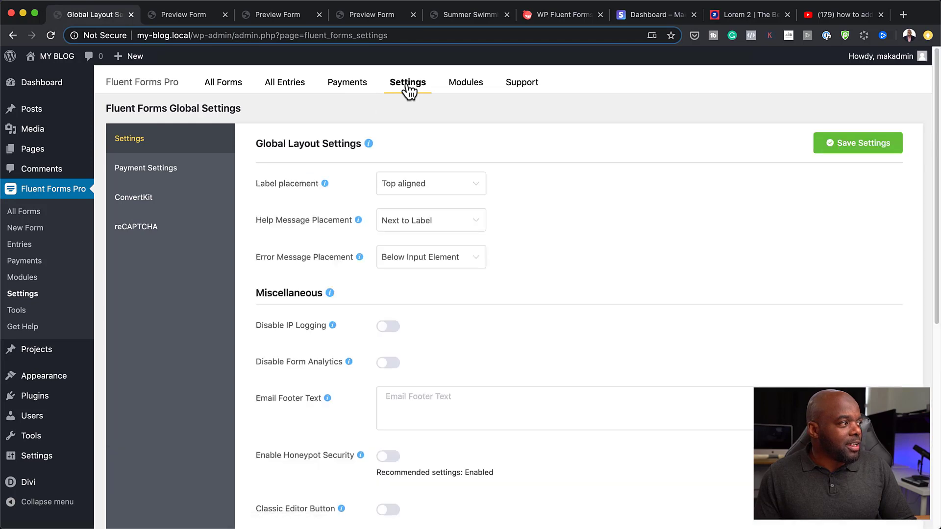
- View the Stripe and PayPal tabs of Payment Settings, then open the Modules page
click(150, 173)
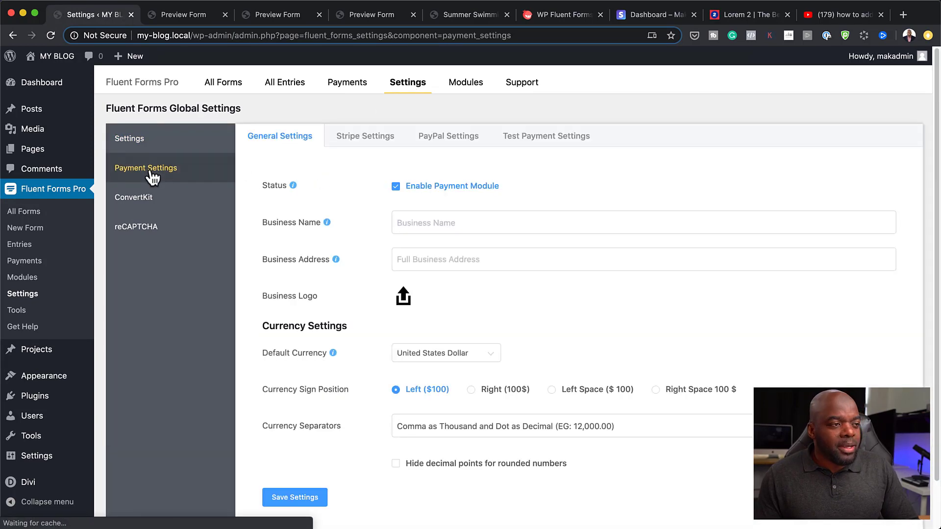
click(387, 142)
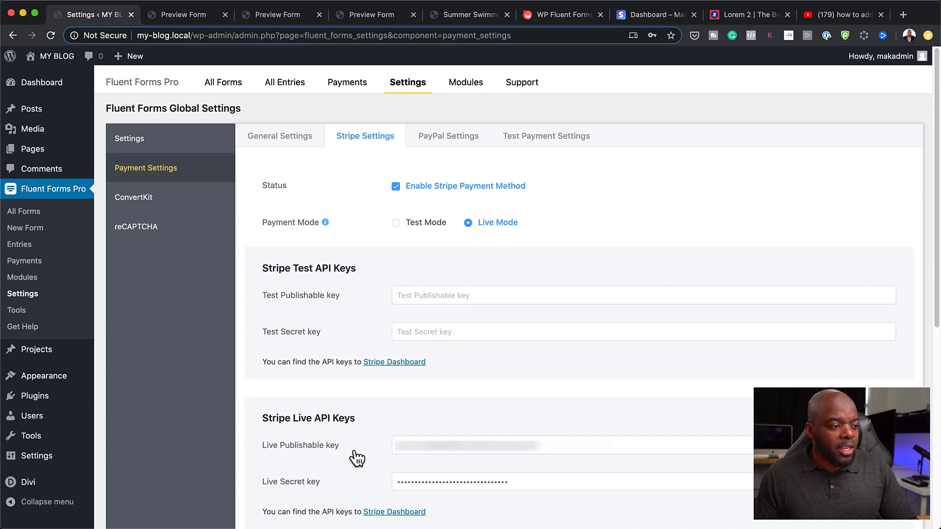
click(465, 140)
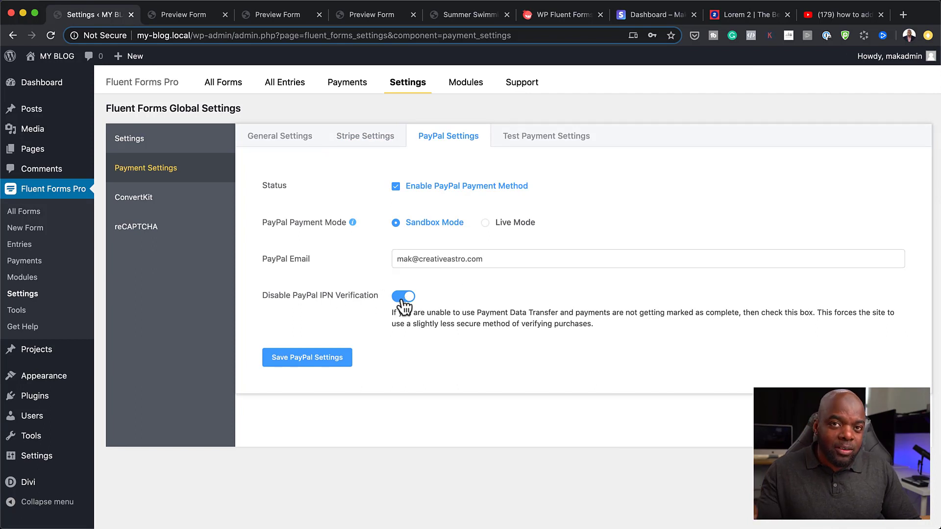
click(472, 85)
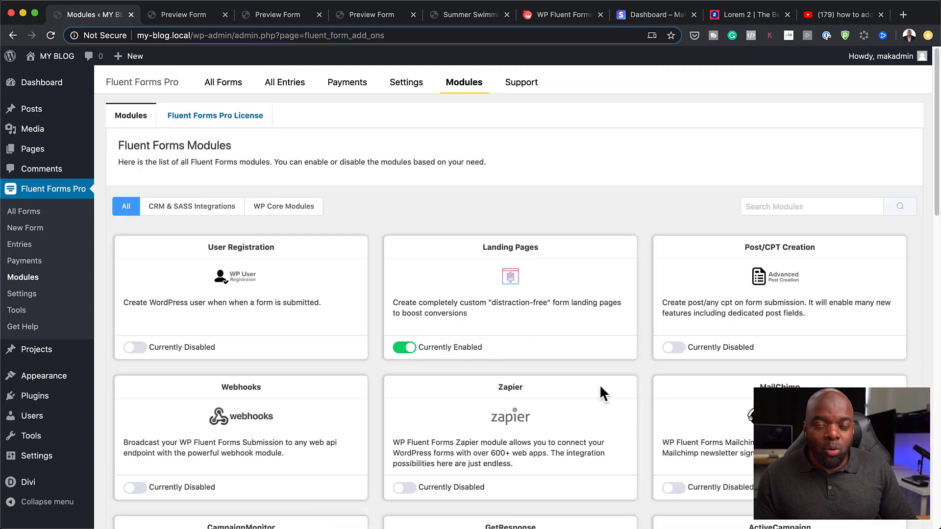
- On the Tools page, select '#7 - Student Survey Form' in the Export Forms list
scroll(530, 407, down, 4)
scroll(697, 442, down, 5)
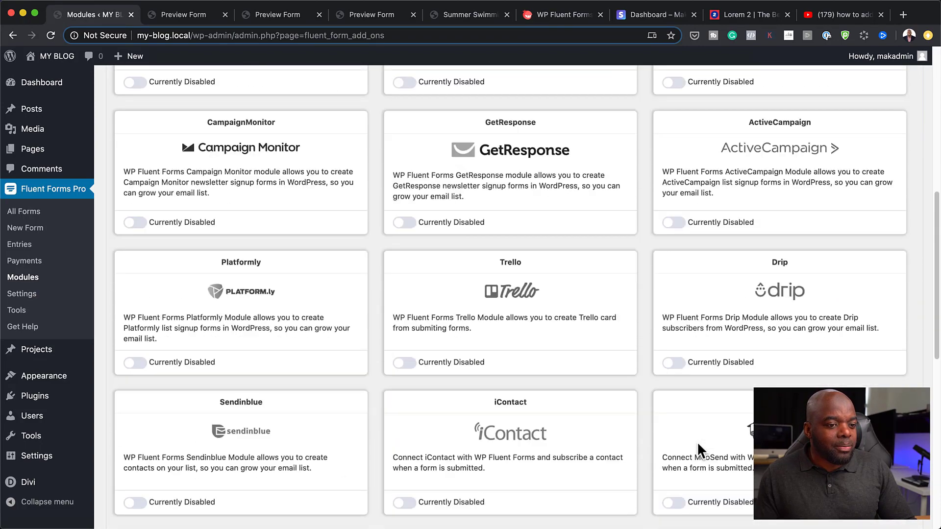
scroll(631, 414, down, 9)
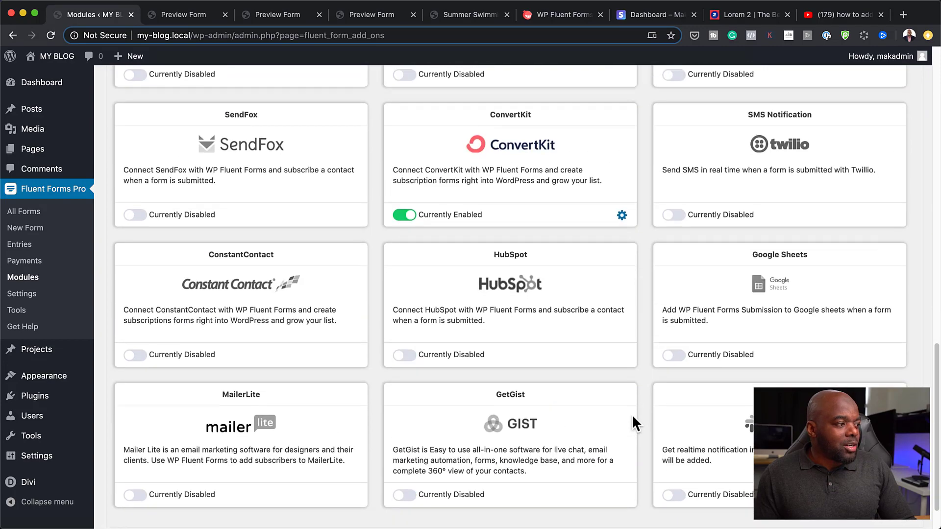
scroll(631, 414, up, 17)
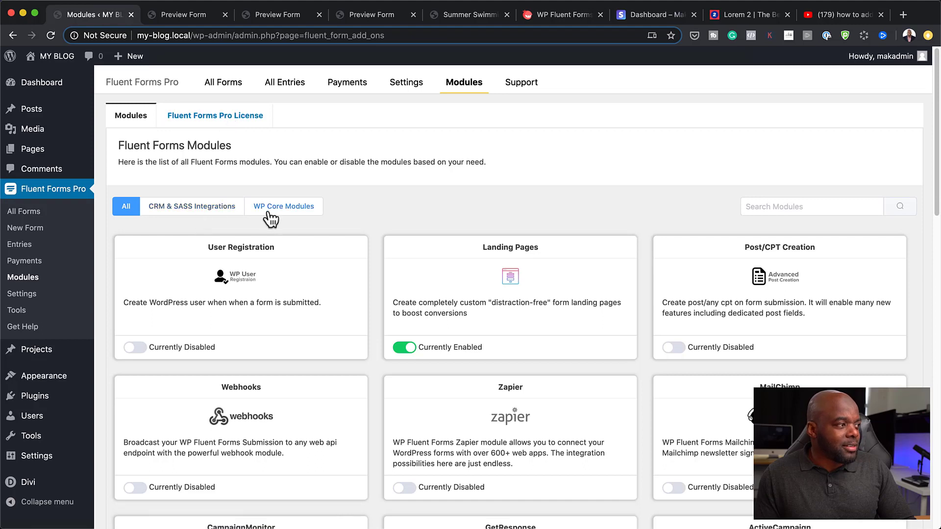
click(19, 311)
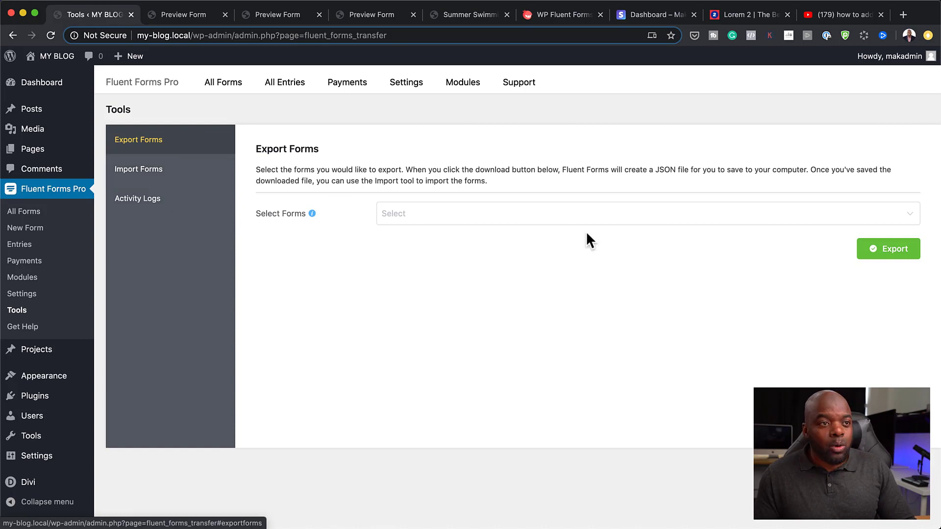
click(502, 215)
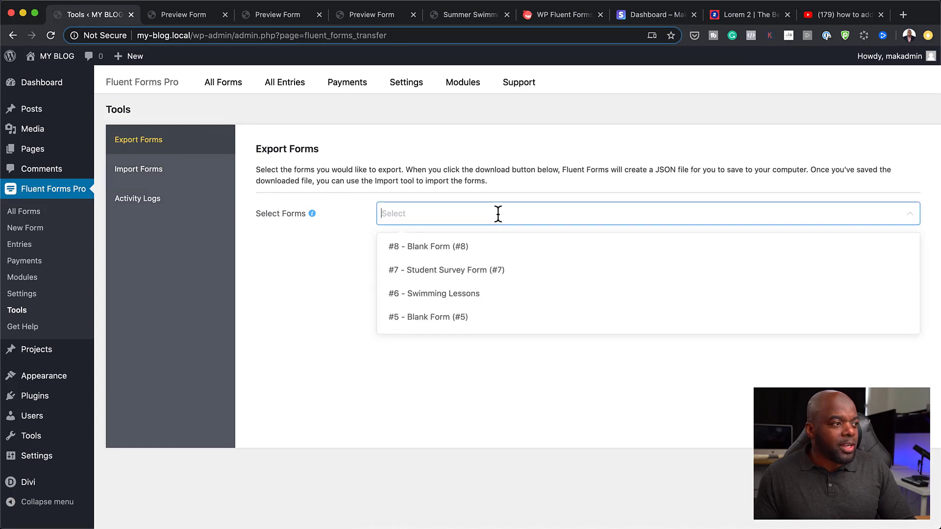
click(449, 278)
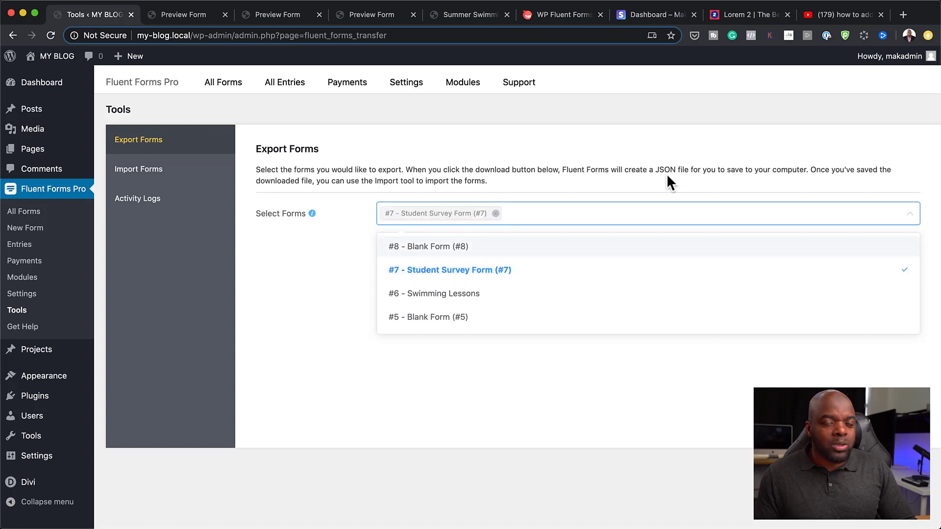